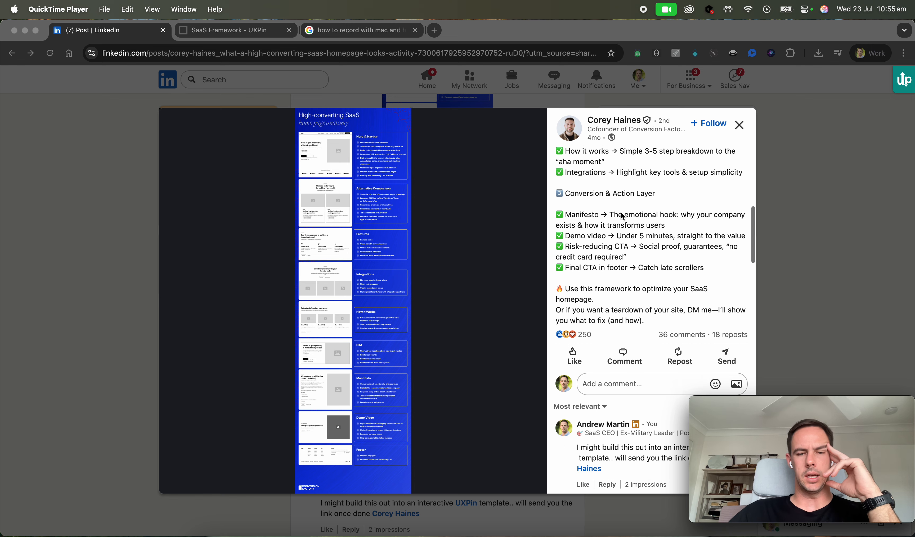
Read through the LinkedIn post describing the high-converting SaaS homepage framework and its layers.
{"action": "scroll", "coordinate": [622, 216], "scroll_direction": "up", "scroll_amount": 6}
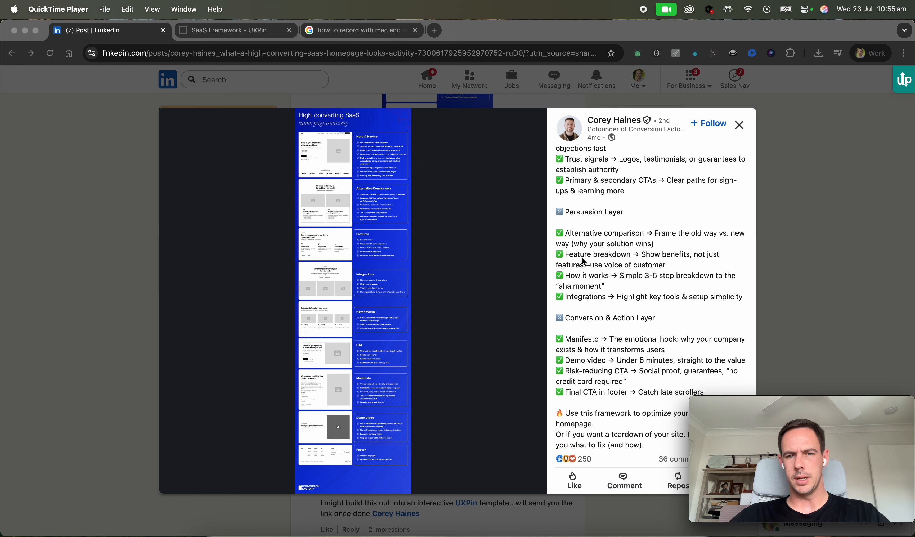
{"action": "scroll", "coordinate": [633, 291], "scroll_direction": "down", "scroll_amount": 5}
{"action": "scroll", "coordinate": [633, 291], "scroll_direction": "up", "scroll_amount": 5}
{"action": "scroll", "coordinate": [634, 291], "scroll_direction": "up", "scroll_amount": 3}
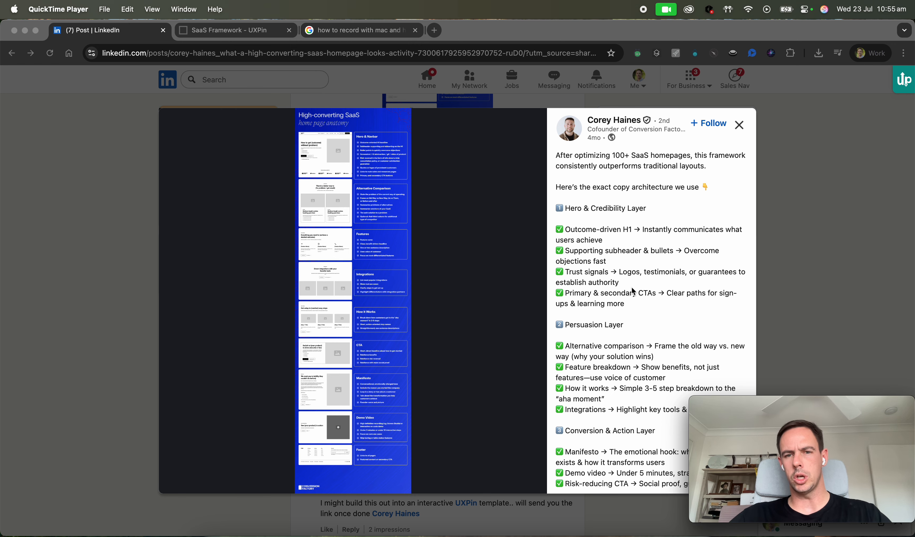
{"action": "scroll", "coordinate": [633, 291], "scroll_direction": "down", "scroll_amount": 10}
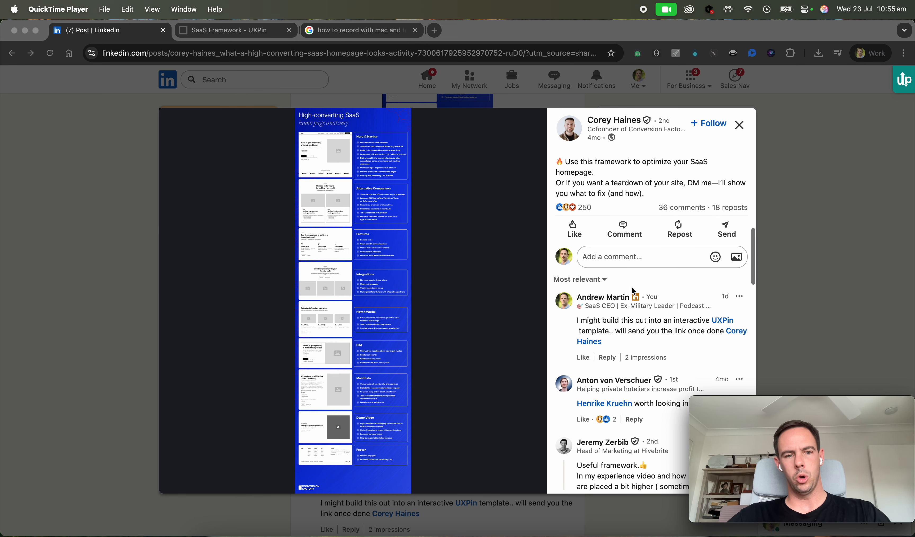
{"action": "scroll", "coordinate": [633, 291], "scroll_direction": "up", "scroll_amount": 15}
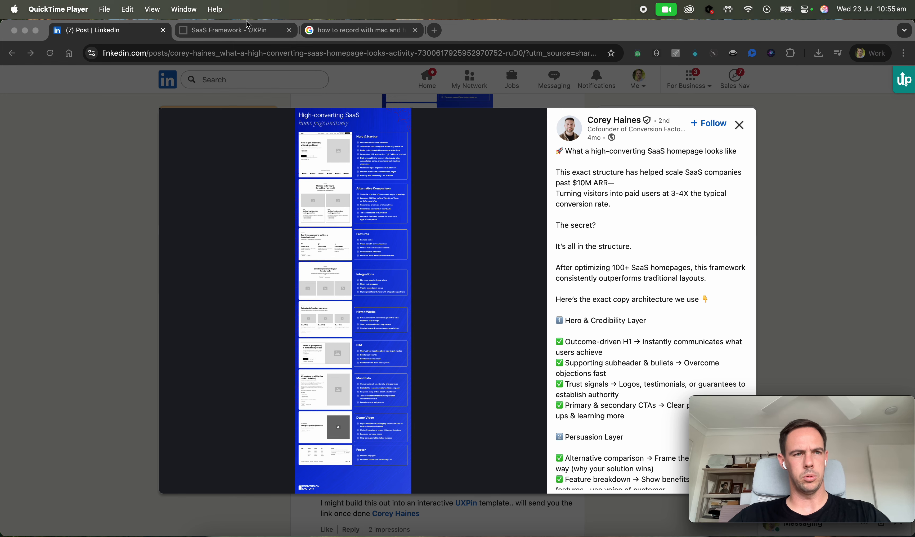
Start a new prototype in the SaaS Framework project designed with MUI v5 coded components.
{"action": "left_click", "coordinate": [211, 33]}
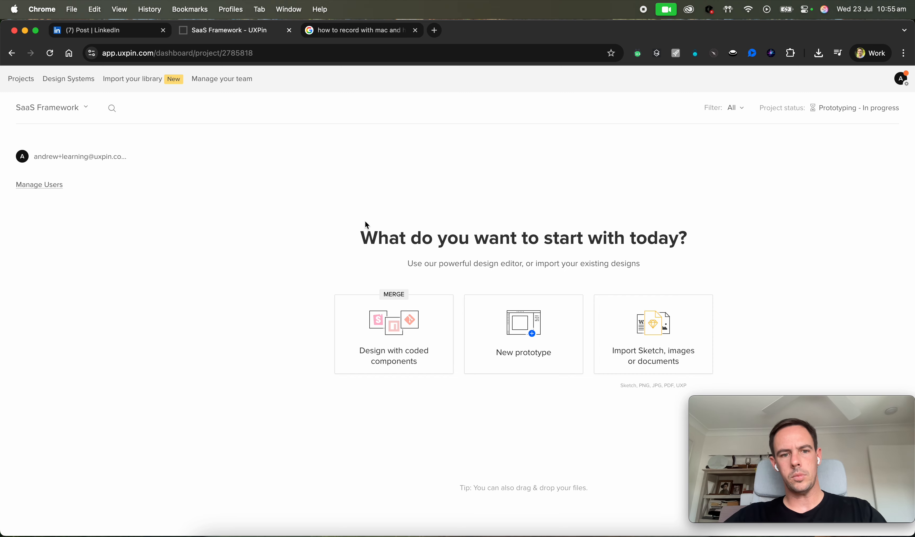
{"action": "left_click", "coordinate": [404, 338]}
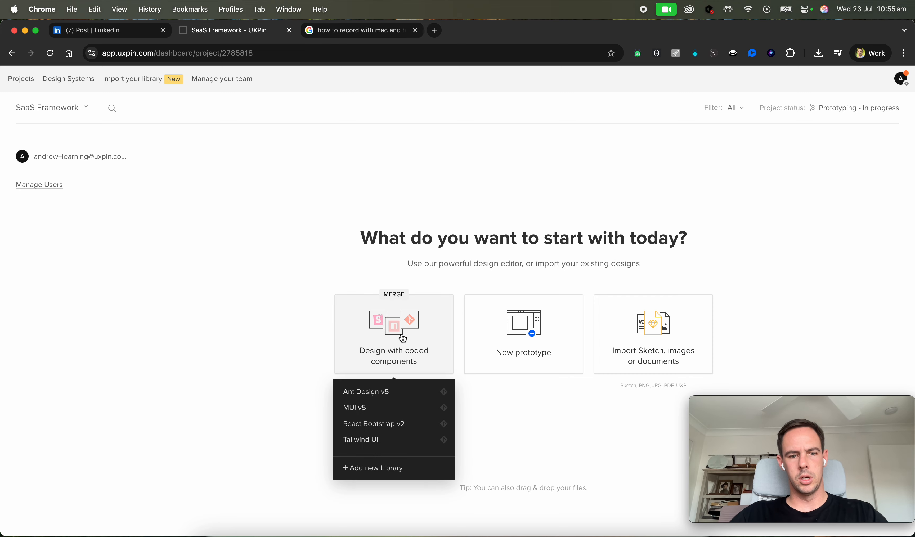
{"action": "left_click", "coordinate": [372, 408]}
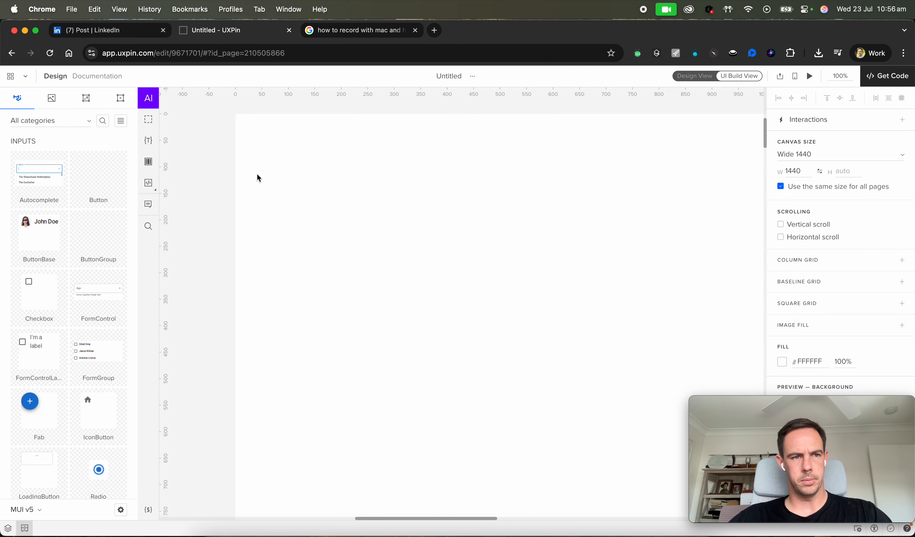
Copy the Hero & Navbar section from the notes and paste it into the AI Component Creator prompt.
{"action": "left_click", "coordinate": [448, 535]}
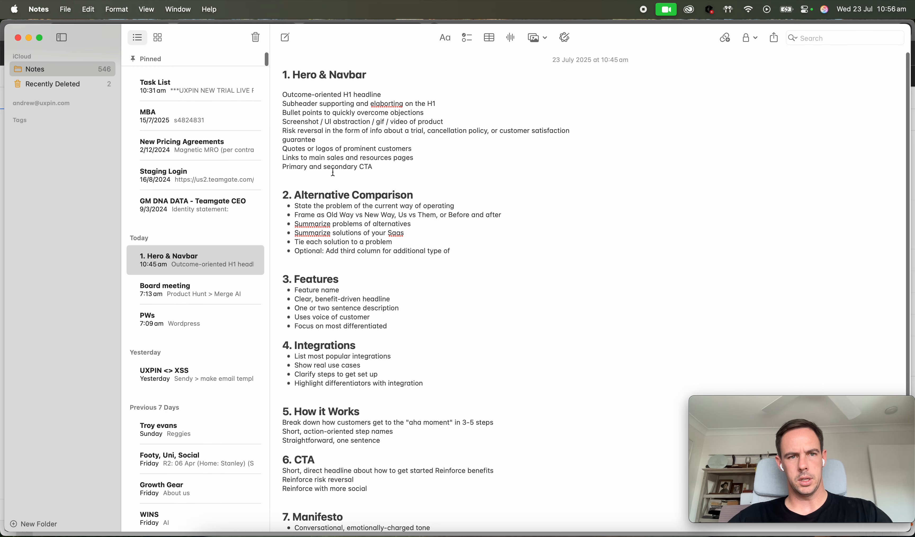
{"action": "left_click_drag", "start_coordinate": [381, 165], "coordinate": [279, 77]}
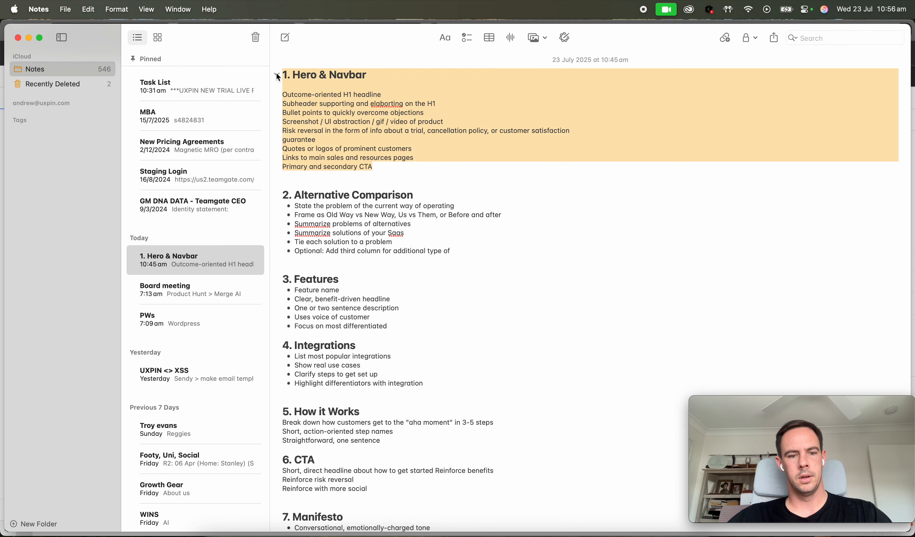
{"action": "left_click", "coordinate": [30, 38]}
{"action": "left_click", "coordinate": [148, 99]}
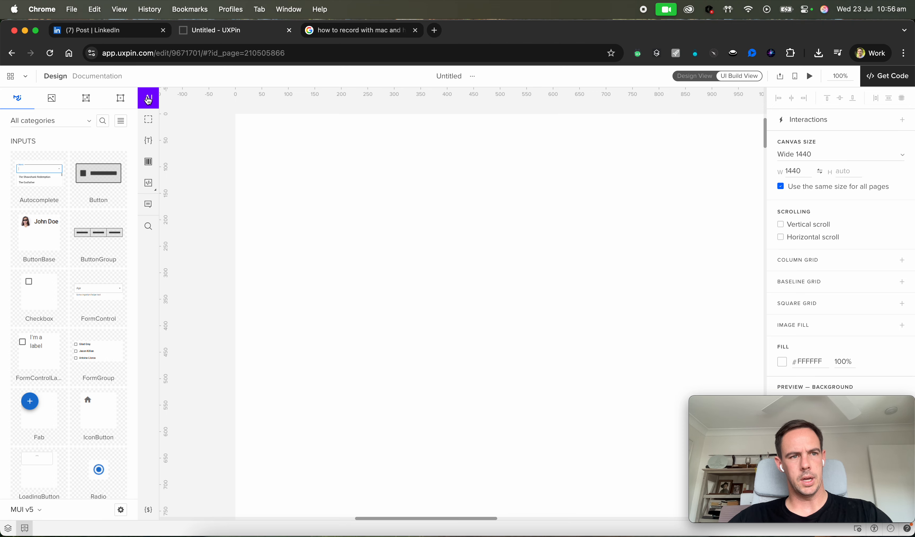
{"action": "left_click", "coordinate": [149, 99]}
{"action": "key", "text": "super+v"}
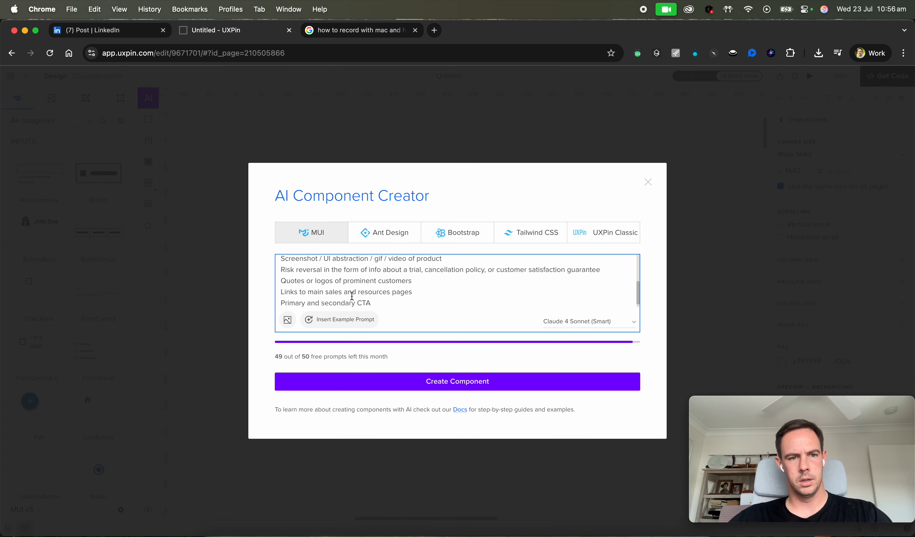
Replace the prompt's heading number with 'Create a Hero & Navbar section, noting the below. Also use the attached screenshot as inspiration.'.
{"action": "scroll", "coordinate": [352, 296], "scroll_direction": "up", "scroll_amount": 10}
{"action": "left_click", "coordinate": [285, 263]}
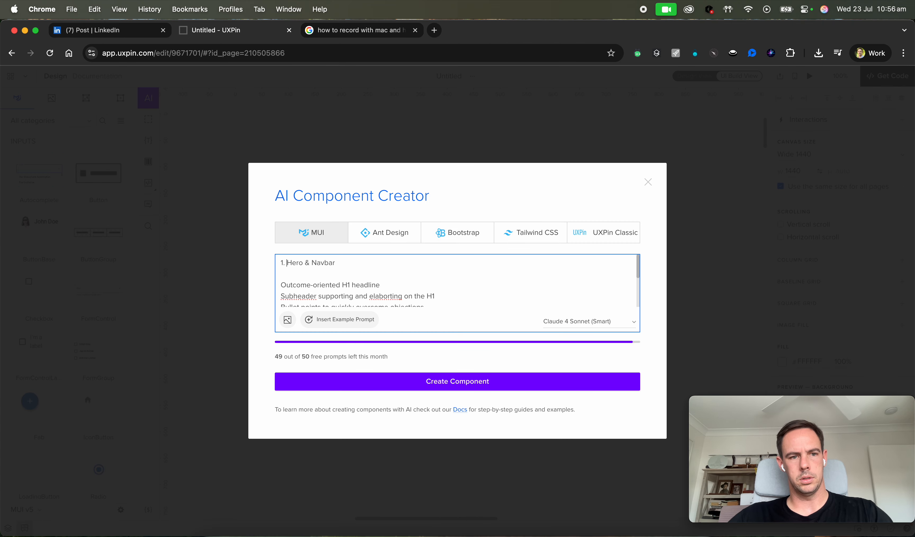
{"action": "key", "text": "BackSpace"}
{"action": "key", "text": "BackSpace"}
{"action": "key", "text": "BackSpace"}
{"action": "type", "text": "Create a"}
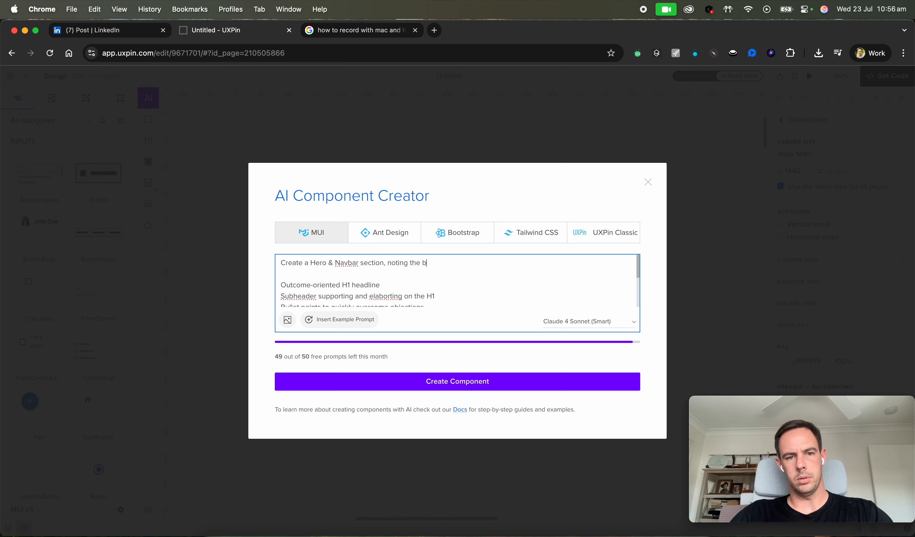
{"action": "type", "text": "the "}
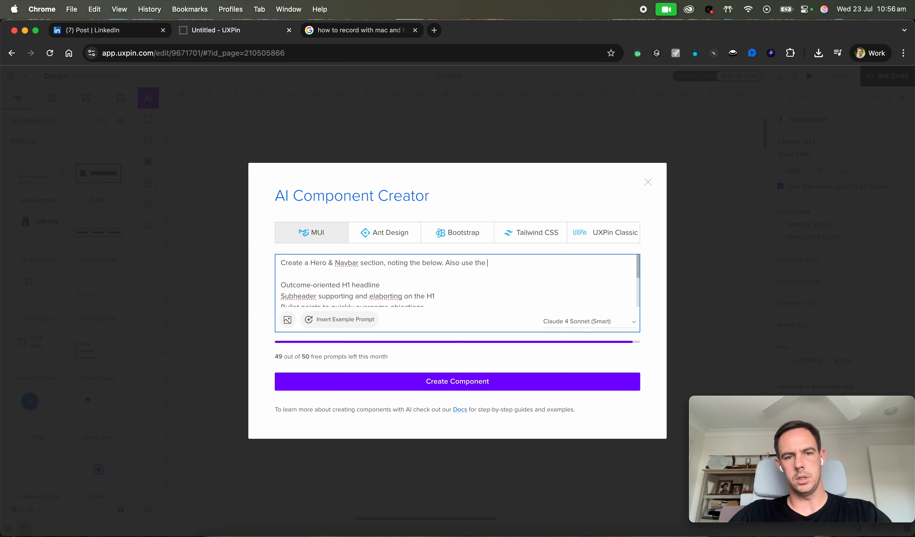
{"action": "type", "text": "attached screesnhot as inspiration."}
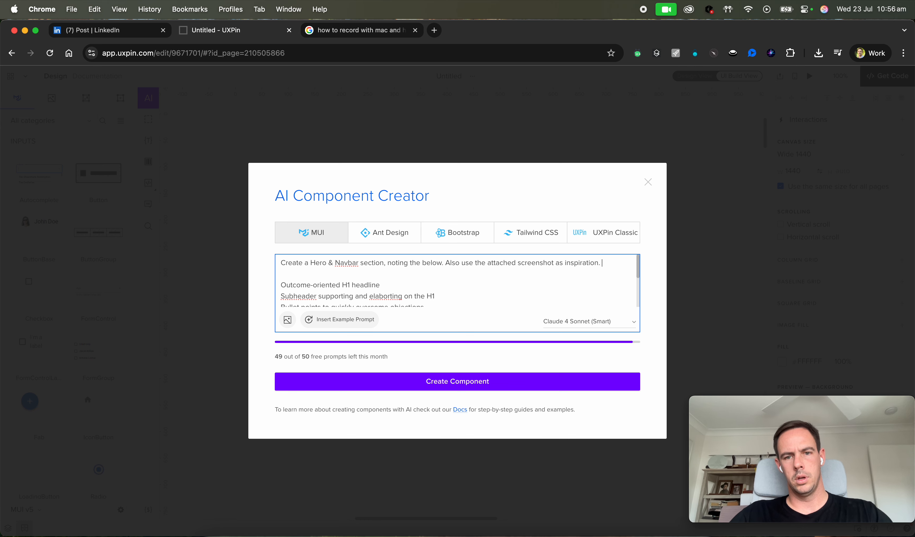
Add 'Use the style of the Nike brand and style guide.' to the end of the prompt's first line.
{"action": "key", "text": "Caps_Lock"}
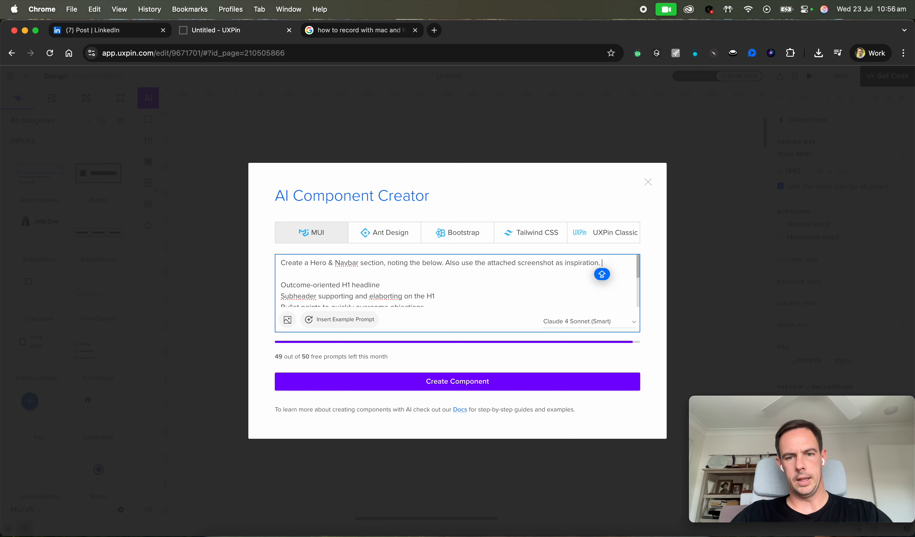
{"action": "type", "text": "Use"}
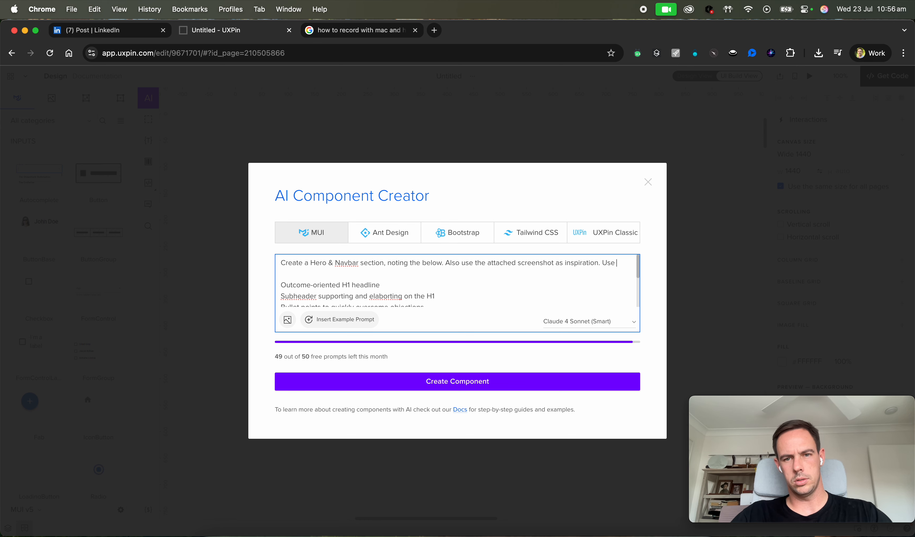
{"action": "type", "text": " the styl"}
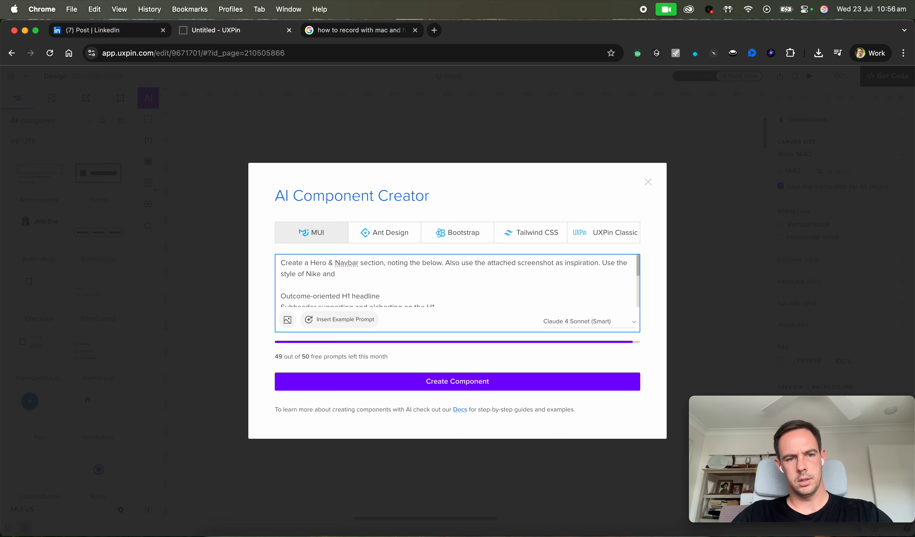
{"action": "type", "text": "e of the Nike brand and style guide."}
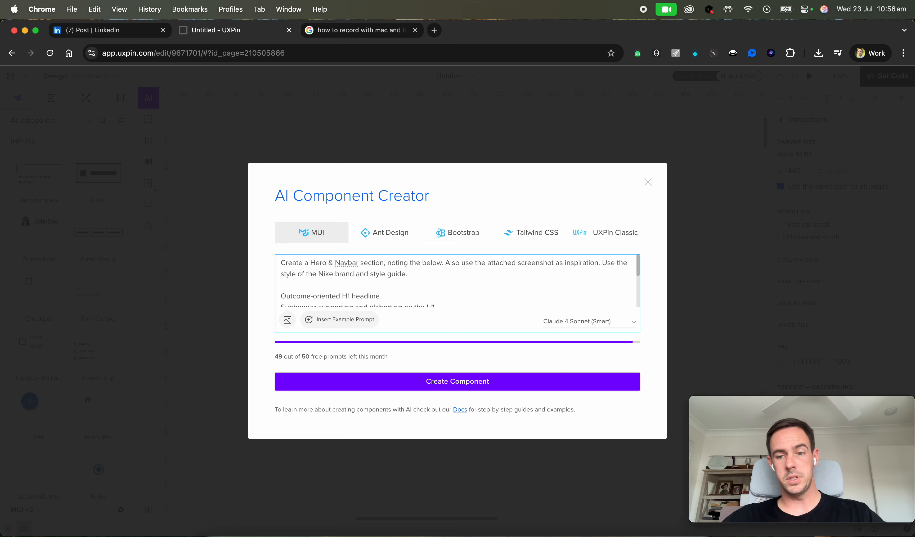
Copy the prompt's introductory instructions and switch to the notes.
{"action": "left_click", "coordinate": [417, 277]}
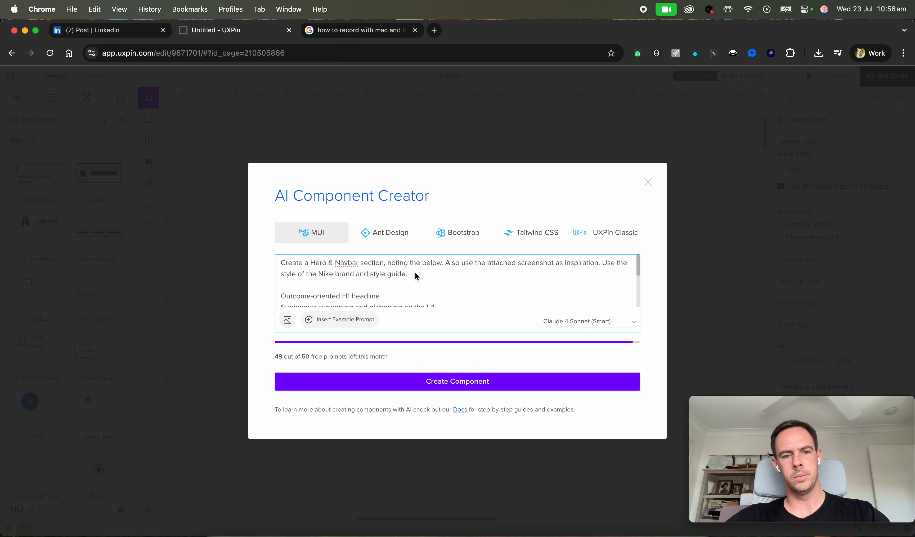
{"action": "left_click", "coordinate": [409, 278]}
{"action": "scroll", "coordinate": [433, 283], "scroll_direction": "down", "scroll_amount": 1}
{"action": "scroll", "coordinate": [433, 283], "scroll_direction": "up", "scroll_amount": 1}
{"action": "left_click_drag", "start_coordinate": [408, 275], "coordinate": [236, 267]}
{"action": "key", "text": "super+c"}
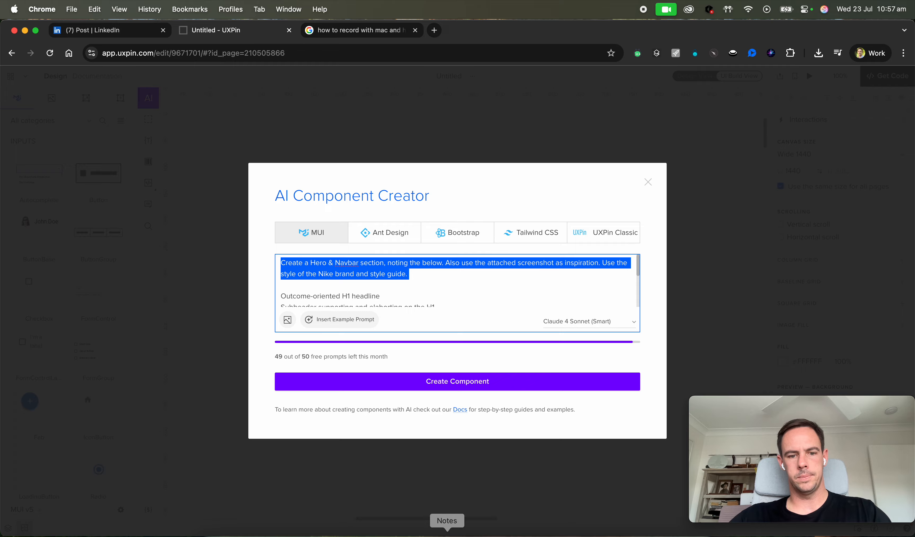
{"action": "key", "text": "super+Tab"}
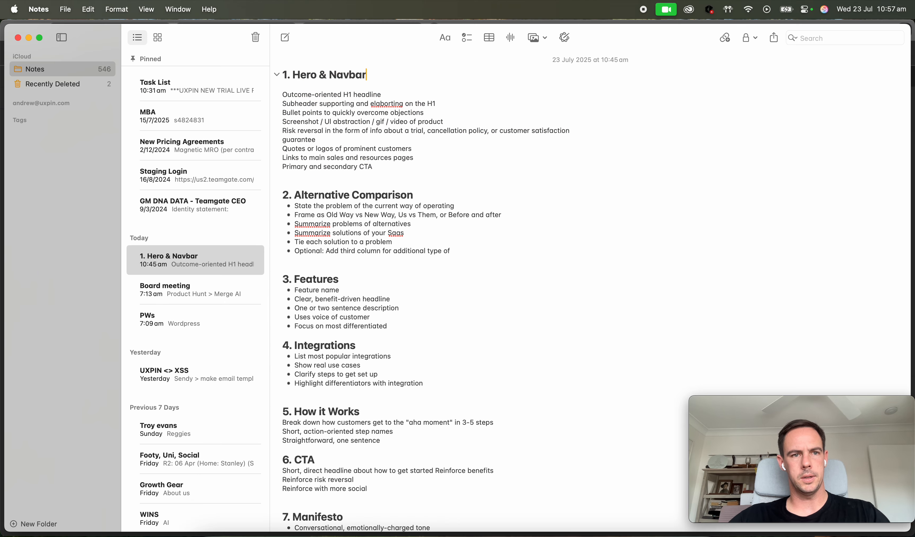
Paste the introductory instructions as a new first paragraph above the Hero & Navbar heading in the note.
{"action": "key", "text": "Left"}
{"action": "key", "text": "Return"}
{"action": "key", "text": "BackSpace"}
{"action": "key", "text": "Left"}
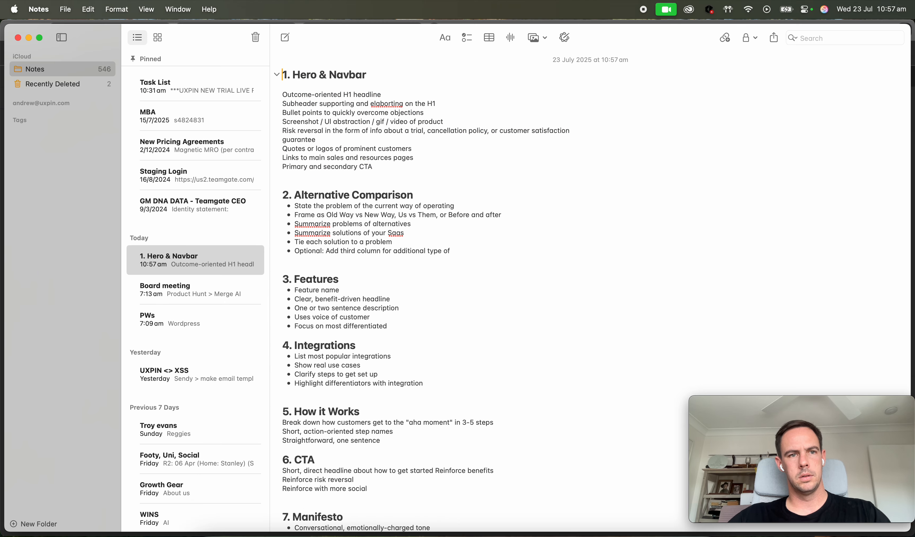
{"action": "key", "text": "Return"}
{"action": "key", "text": "Return"}
{"action": "key", "text": "super+v"}
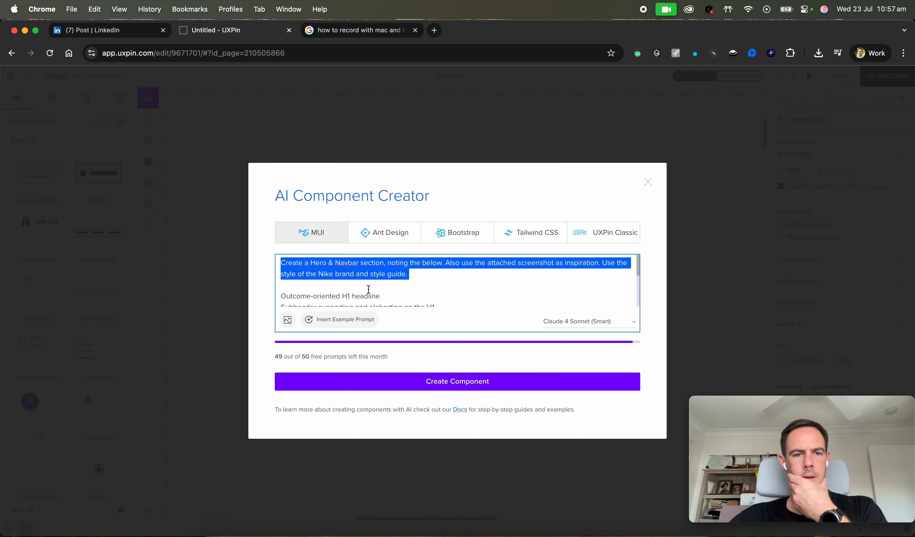
Attach the '1. Hero and Navbar' image from the Desktop to the AI prompt.
{"action": "left_click", "coordinate": [368, 288]}
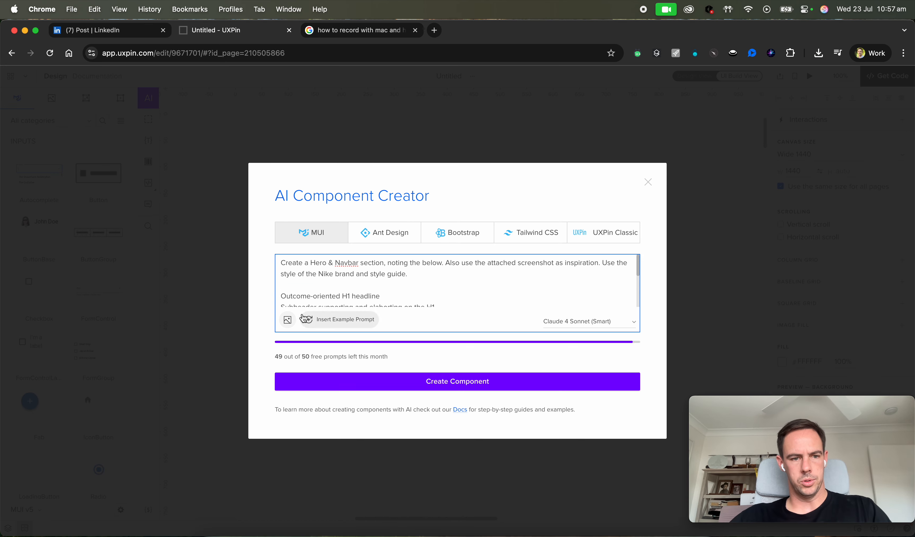
{"action": "left_click", "coordinate": [288, 320]}
{"action": "left_click", "coordinate": [220, 214]}
{"action": "left_click", "coordinate": [195, 198]}
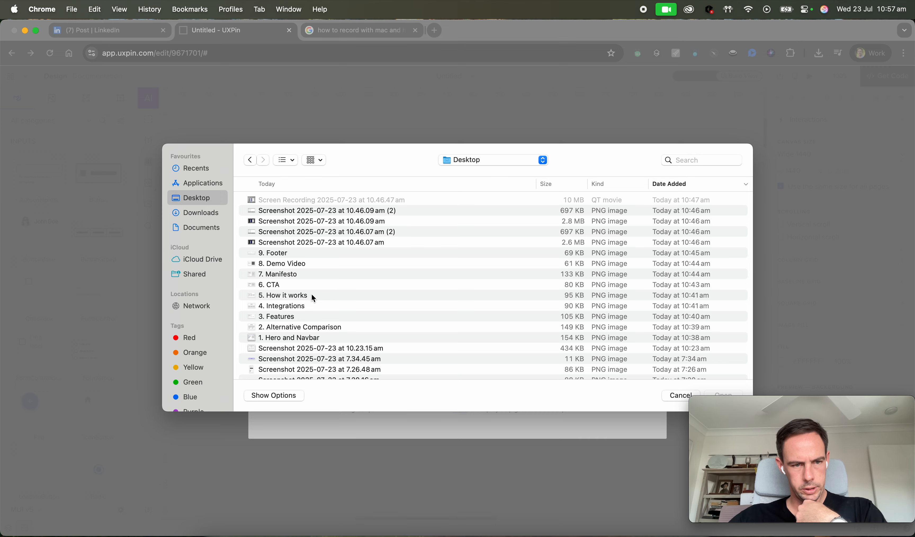
{"action": "left_click", "coordinate": [298, 339]}
{"action": "double_click", "coordinate": [298, 338]}
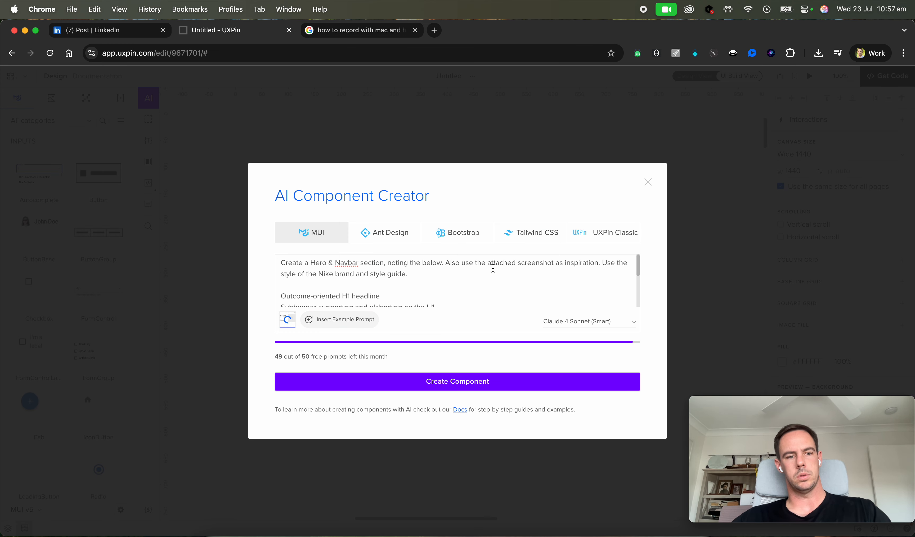
Generate the component from the prompt with Create Component.
{"action": "left_click", "coordinate": [488, 387]}
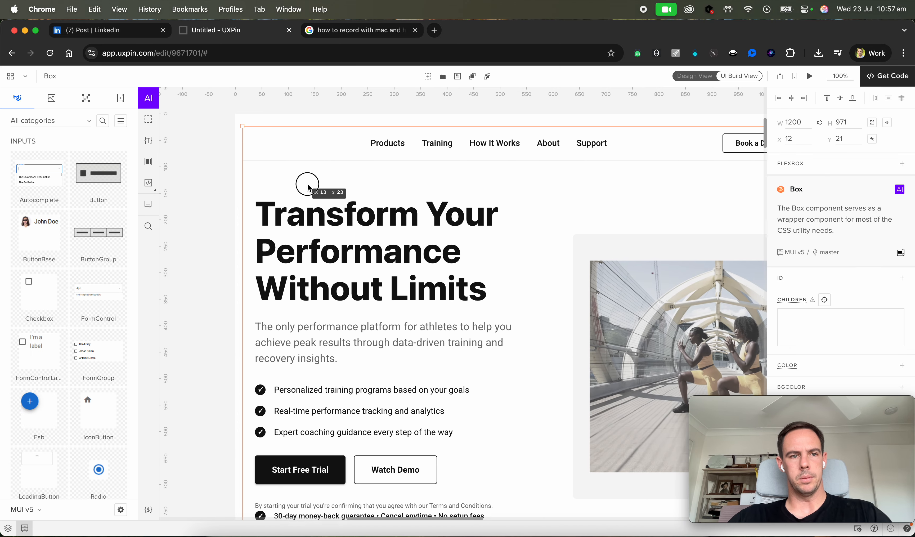
{"action": "left_click", "coordinate": [215, 267]}
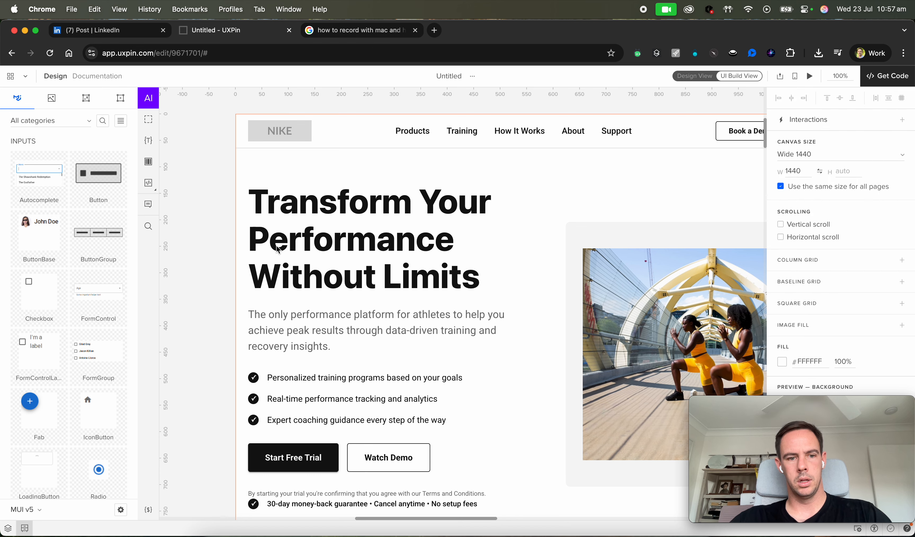
Scroll through the generated hero section to review its layout and content.
{"action": "scroll", "coordinate": [436, 266], "scroll_direction": "down", "scroll_amount": 3}
{"action": "scroll", "coordinate": [436, 263], "scroll_direction": "down", "scroll_amount": 7}
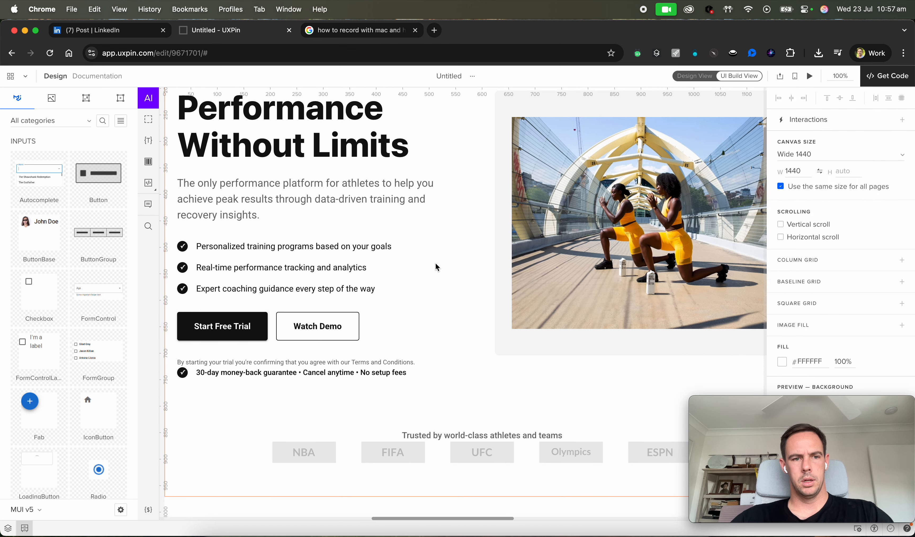
{"action": "scroll", "coordinate": [502, 347], "scroll_direction": "up", "scroll_amount": 10}
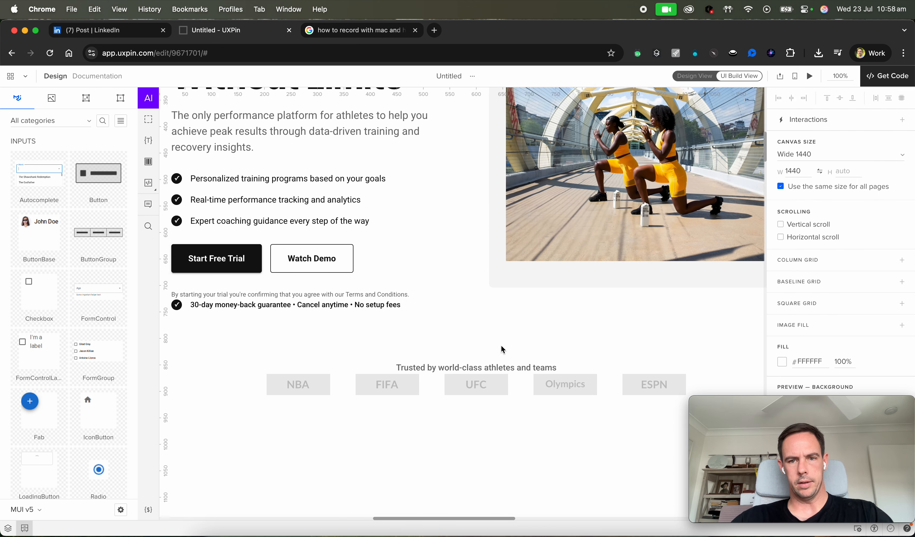
{"action": "scroll", "coordinate": [502, 346], "scroll_direction": "up", "scroll_amount": 2}
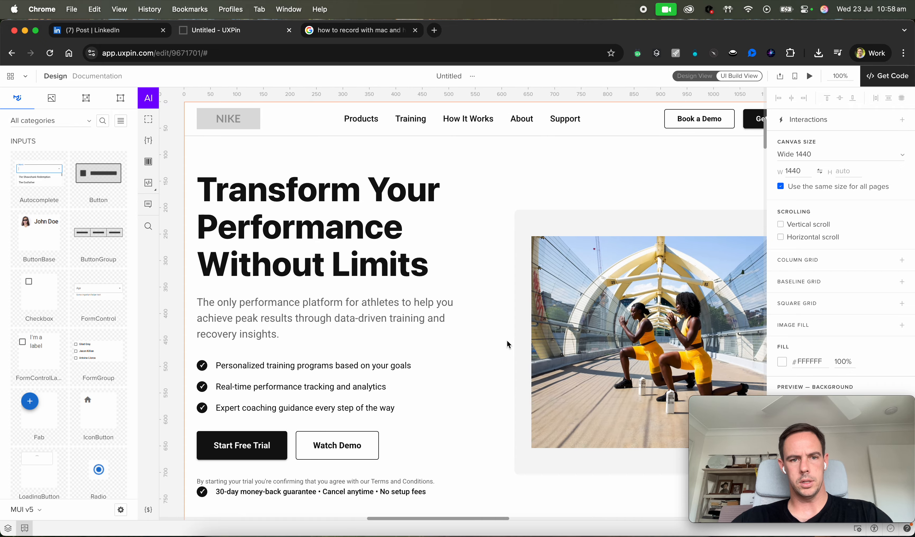
{"action": "scroll", "coordinate": [517, 332], "scroll_direction": "right", "scroll_amount": 7}
{"action": "scroll", "coordinate": [689, 216], "scroll_direction": "up", "scroll_amount": 5}
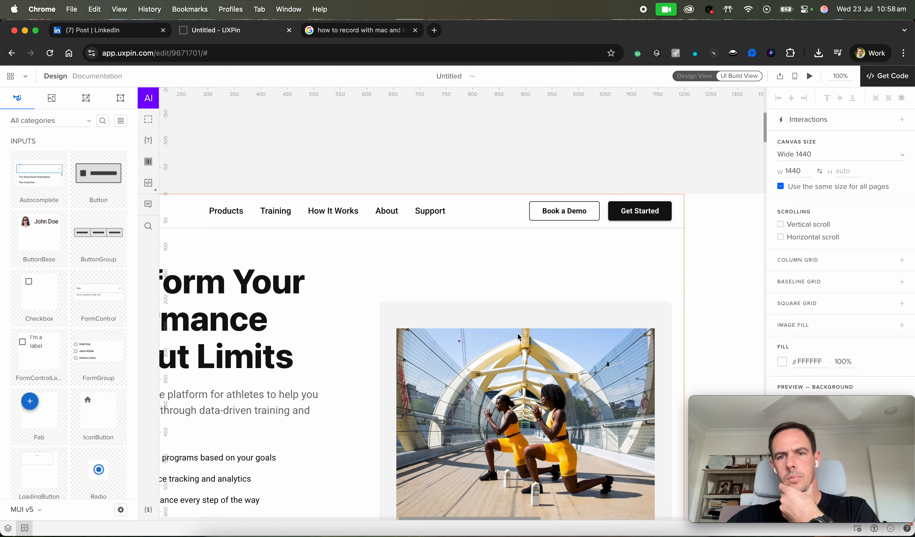
Resize the generated hero box to 1440 wide and move it to position 0, 0 on the canvas.
{"action": "left_click", "coordinate": [689, 215]}
{"action": "scroll", "coordinate": [755, 199], "scroll_direction": "up", "scroll_amount": 2}
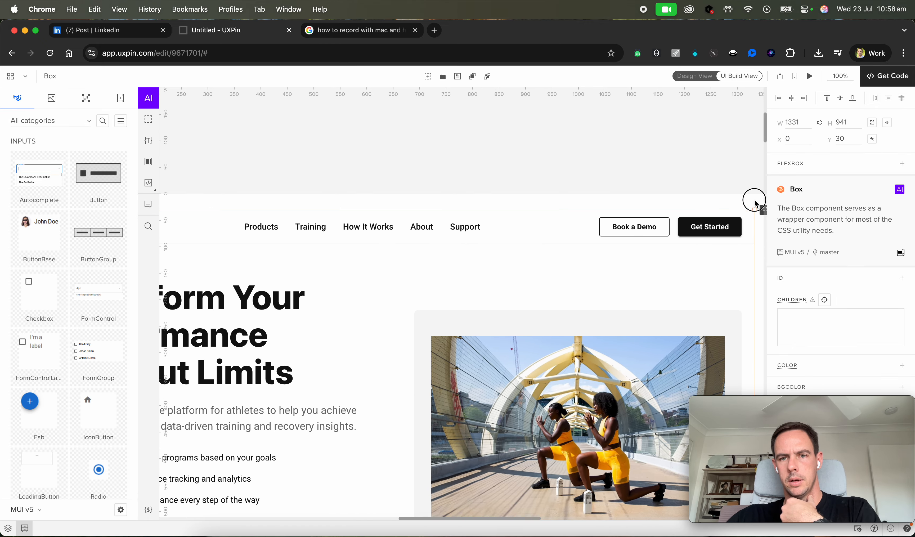
{"action": "scroll", "coordinate": [701, 216], "scroll_direction": "right", "scroll_amount": 6}
{"action": "left_click_drag", "start_coordinate": [602, 226], "coordinate": [658, 210]}
{"action": "left_click_drag", "start_coordinate": [517, 290], "coordinate": [519, 279]}
{"action": "scroll", "coordinate": [520, 279], "scroll_direction": "left", "scroll_amount": 5}
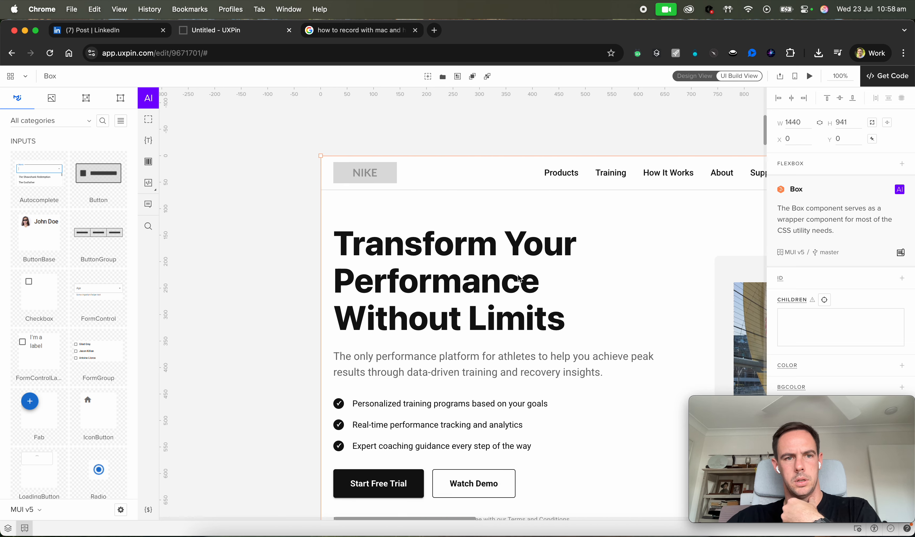
Open the hero section in a preview tab and review it in Simulate mode.
{"action": "scroll", "coordinate": [519, 279], "scroll_direction": "down", "scroll_amount": 10}
{"action": "scroll", "coordinate": [519, 279], "scroll_direction": "up", "scroll_amount": 10}
{"action": "scroll", "coordinate": [519, 278], "scroll_direction": "left", "scroll_amount": 5}
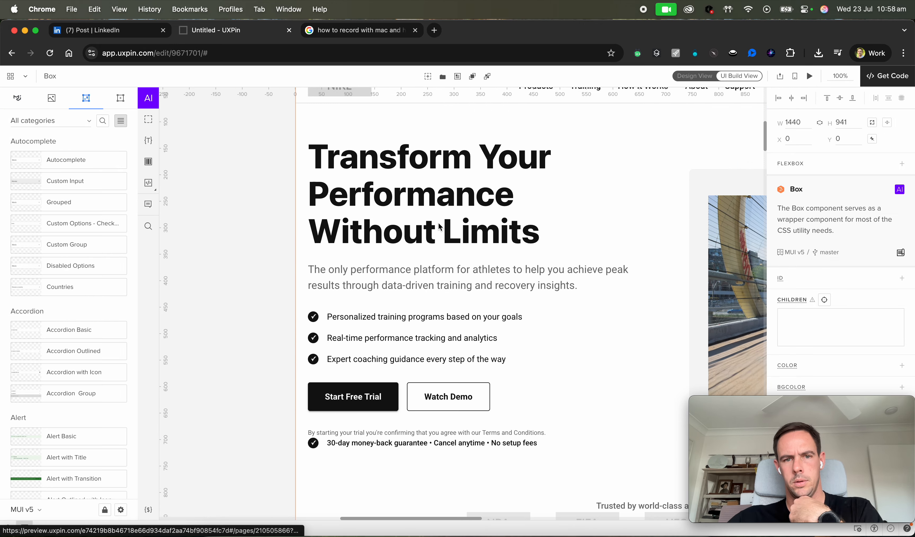
{"action": "scroll", "coordinate": [439, 222], "scroll_direction": "up", "scroll_amount": 3}
{"action": "scroll", "coordinate": [439, 222], "scroll_direction": "right", "scroll_amount": 3}
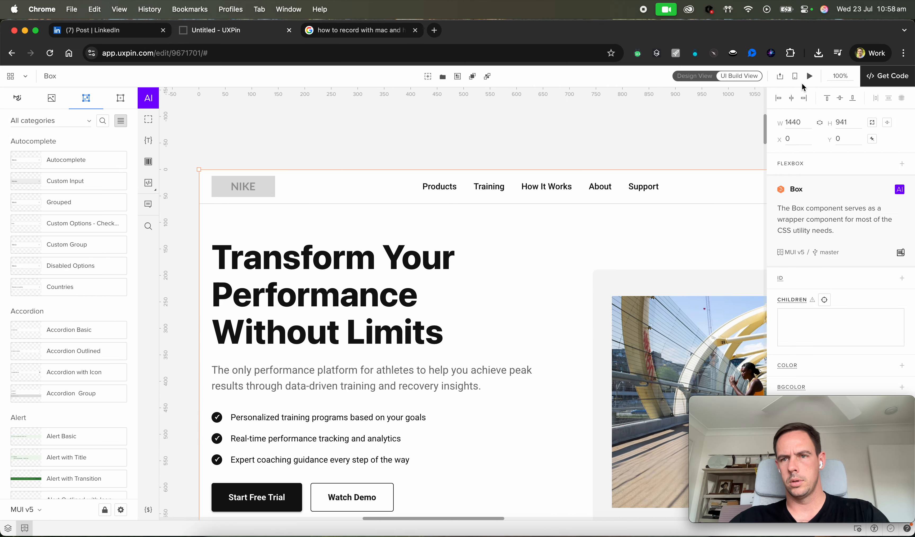
{"action": "left_click", "coordinate": [885, 76]}
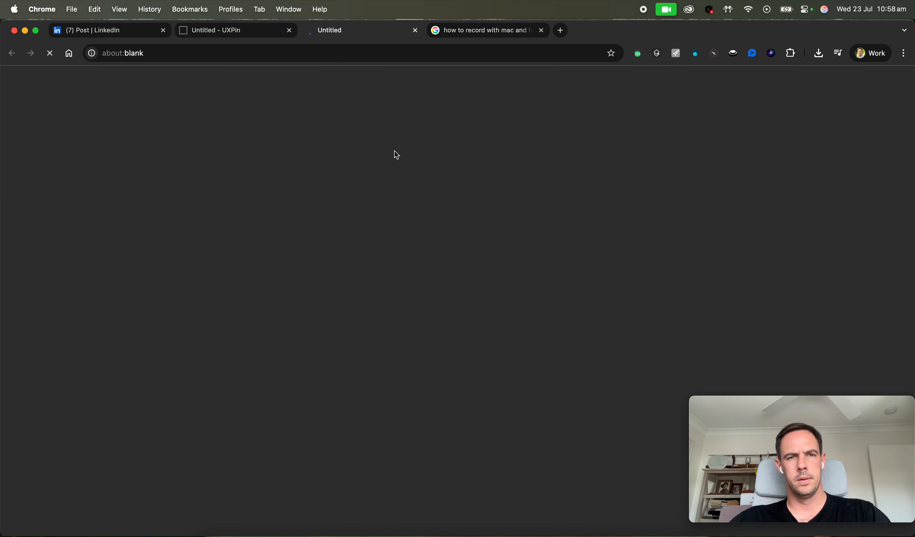
{"action": "left_click", "coordinate": [506, 32]}
{"action": "left_click", "coordinate": [542, 30]}
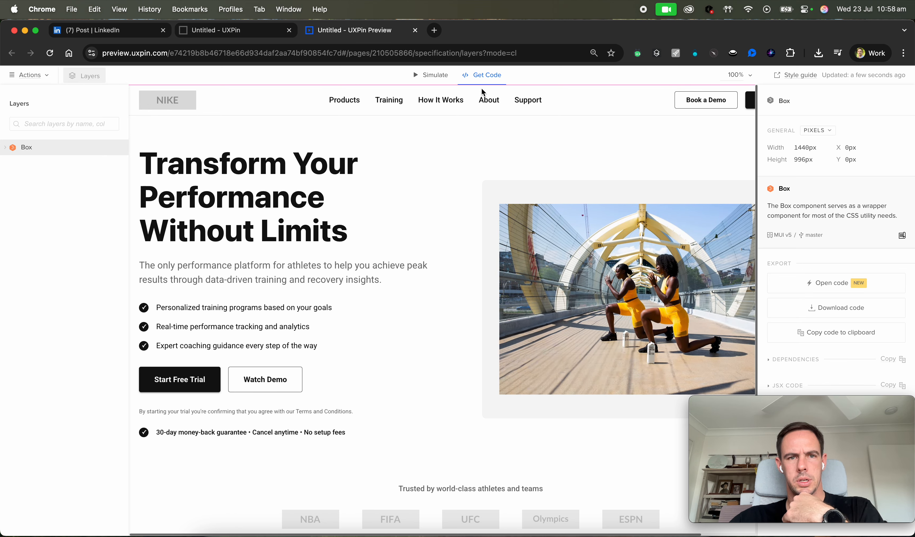
{"action": "left_click", "coordinate": [443, 74]}
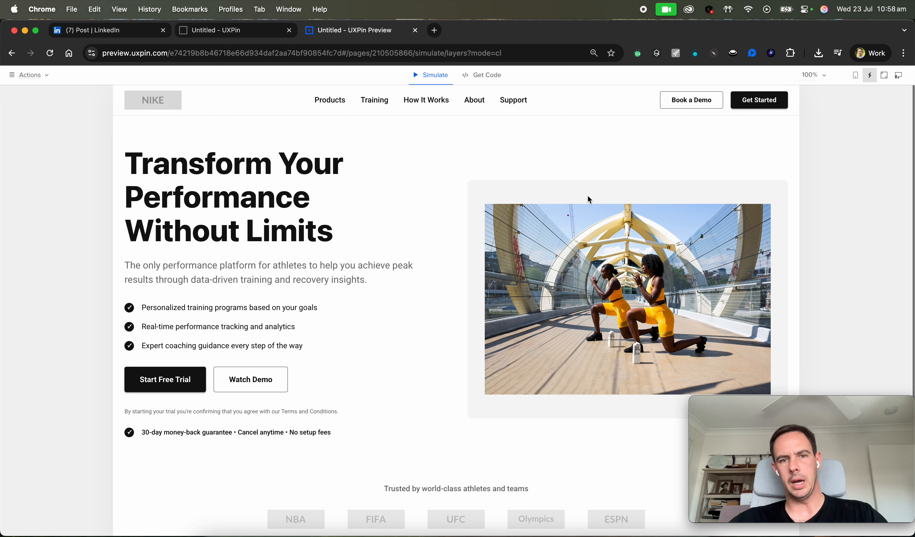
{"action": "scroll", "coordinate": [516, 319], "scroll_direction": "down", "scroll_amount": 1}
{"action": "scroll", "coordinate": [327, 308], "scroll_direction": "up", "scroll_amount": 1}
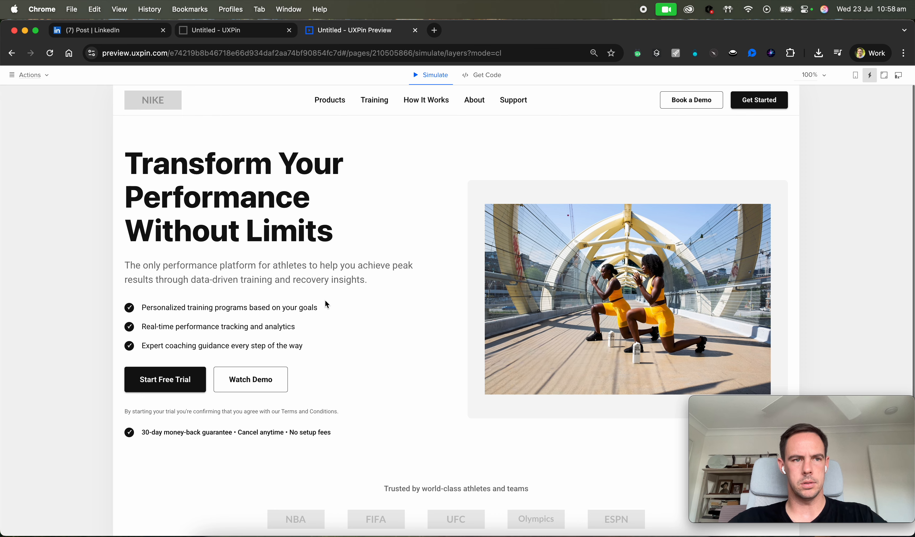
Download the hero section's code from the preview's Get Code view and return to the editor.
{"action": "left_click", "coordinate": [487, 75]}
{"action": "left_click", "coordinate": [518, 100]}
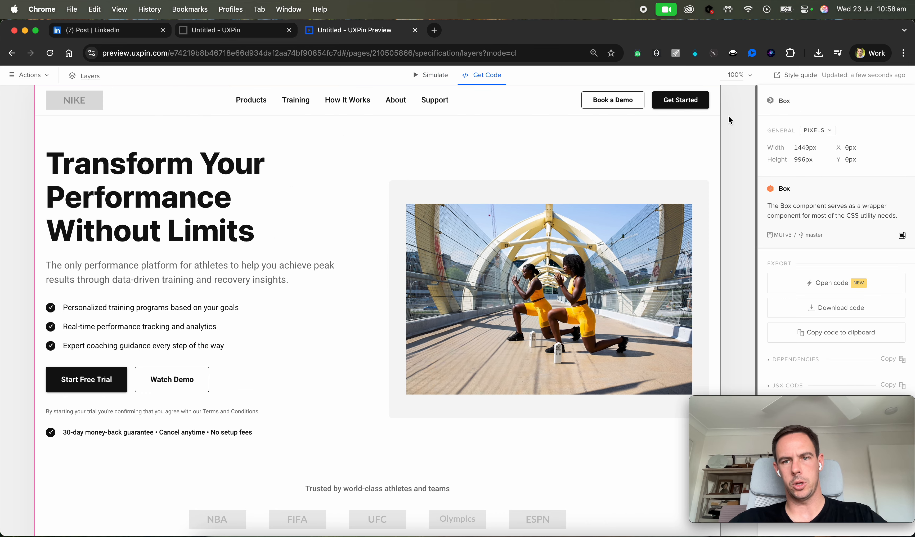
{"action": "left_click", "coordinate": [822, 309]}
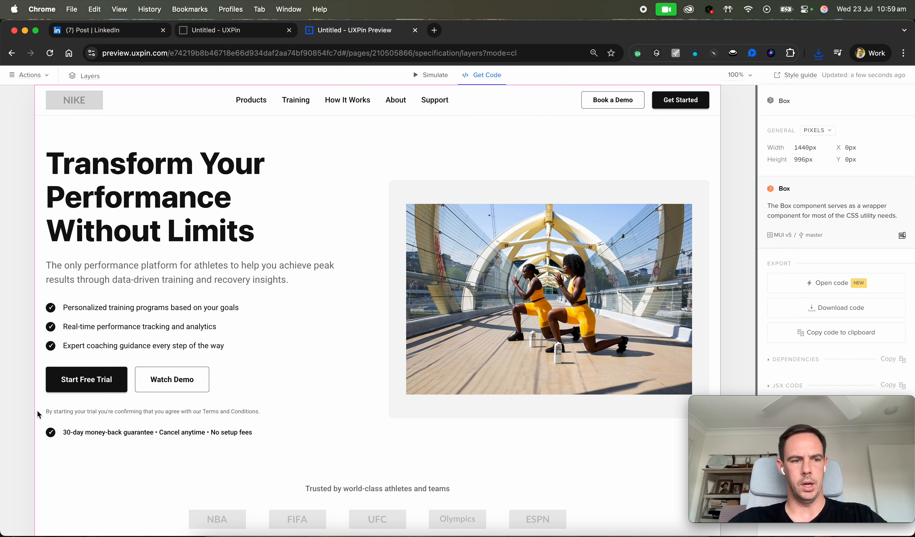
{"action": "left_click", "coordinate": [232, 31]}
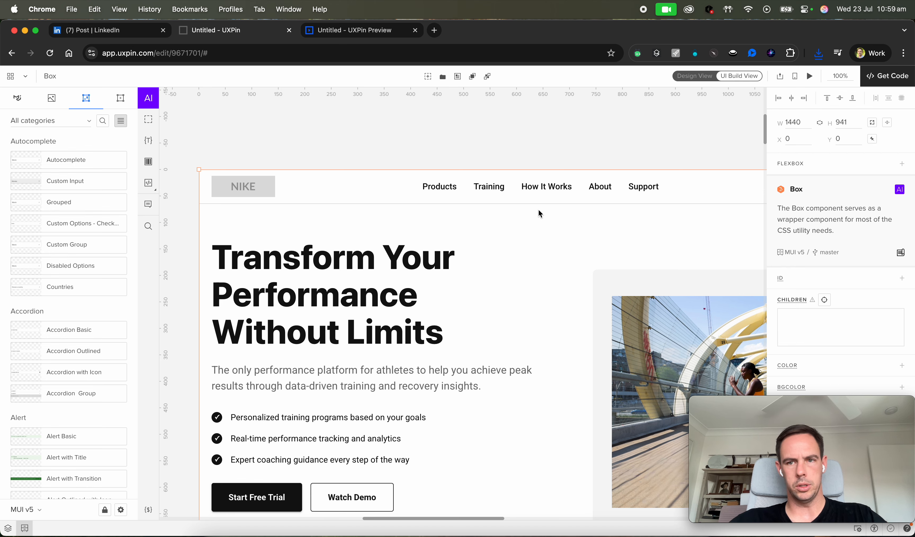
Select the Start Free Trial button and ask the AI to 'change button to a burnt orange' colour.
{"action": "scroll", "coordinate": [540, 214], "scroll_direction": "down", "scroll_amount": 2}
{"action": "scroll", "coordinate": [376, 414], "scroll_direction": "down", "scroll_amount": 5}
{"action": "scroll", "coordinate": [267, 456], "scroll_direction": "left", "scroll_amount": 1}
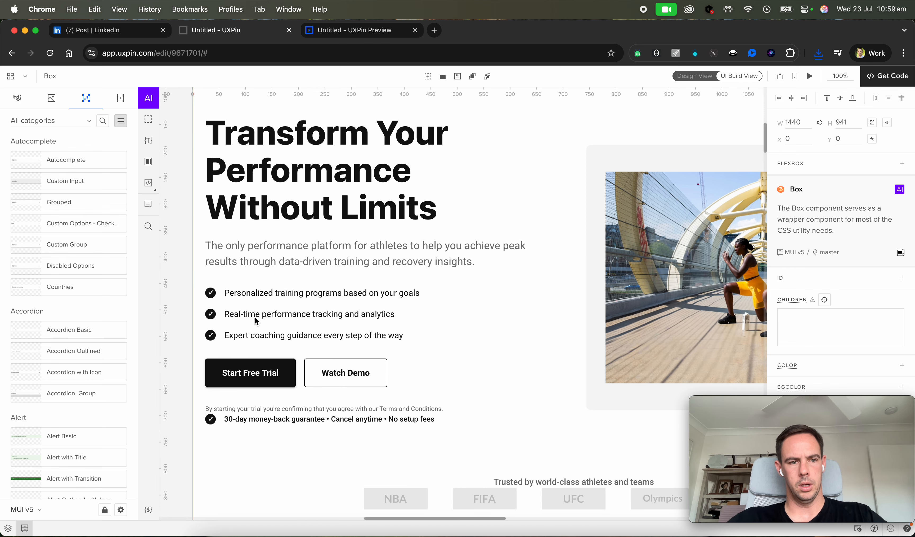
{"action": "left_click", "coordinate": [276, 371]}
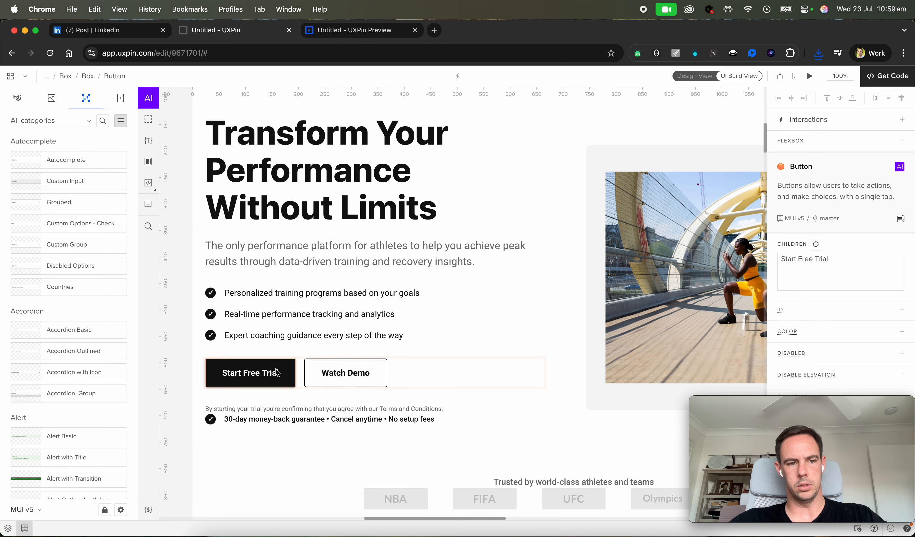
{"action": "mouse_move", "coordinate": [851, 413]}
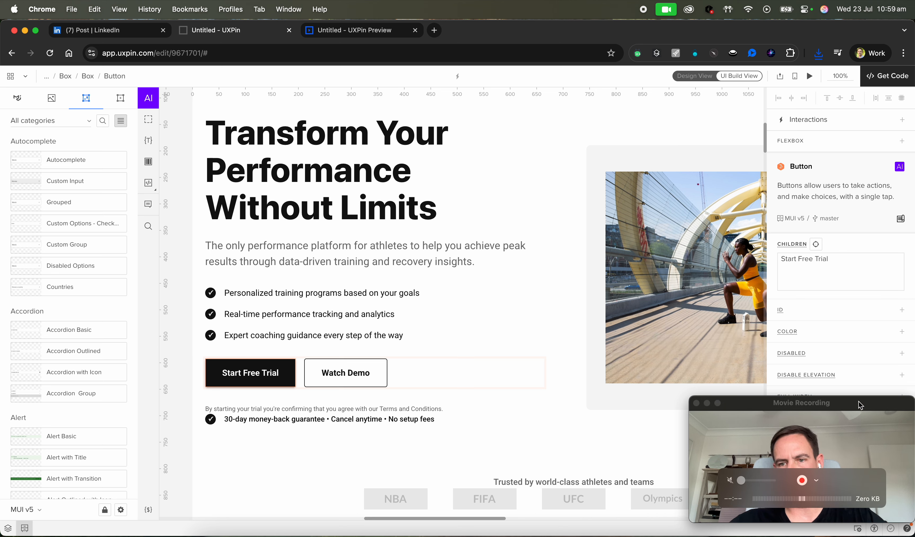
{"action": "left_click", "coordinate": [900, 168]}
{"action": "type", "text": "change button to a burnt oran"}
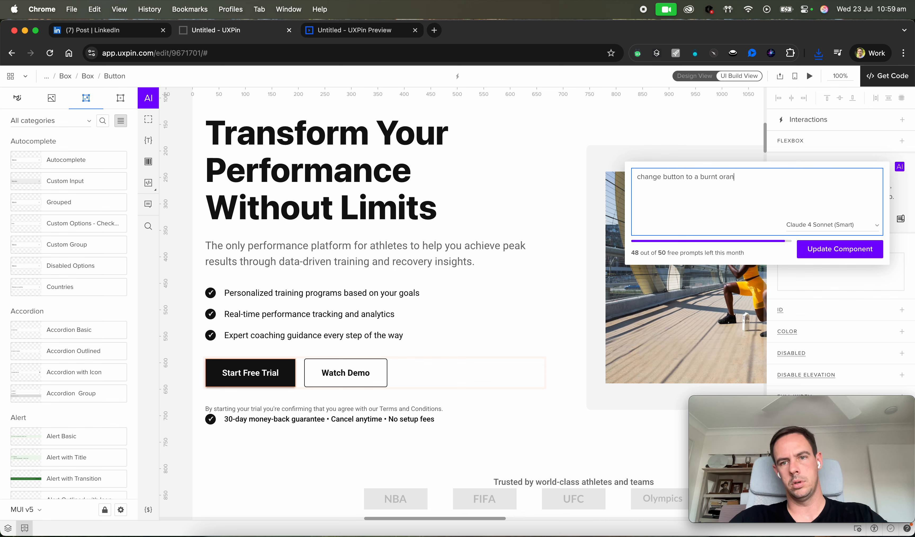
{"action": "left_click", "coordinate": [830, 252]}
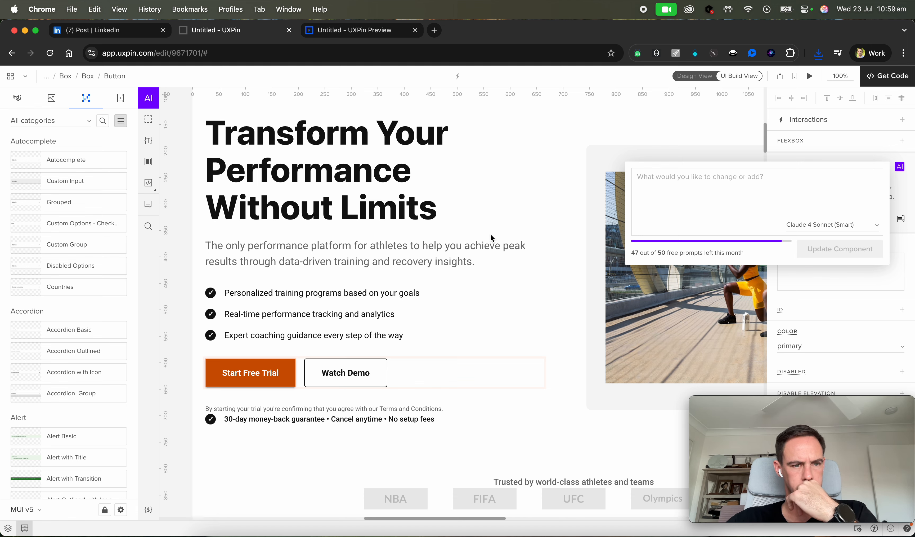
{"action": "left_click", "coordinate": [318, 412]}
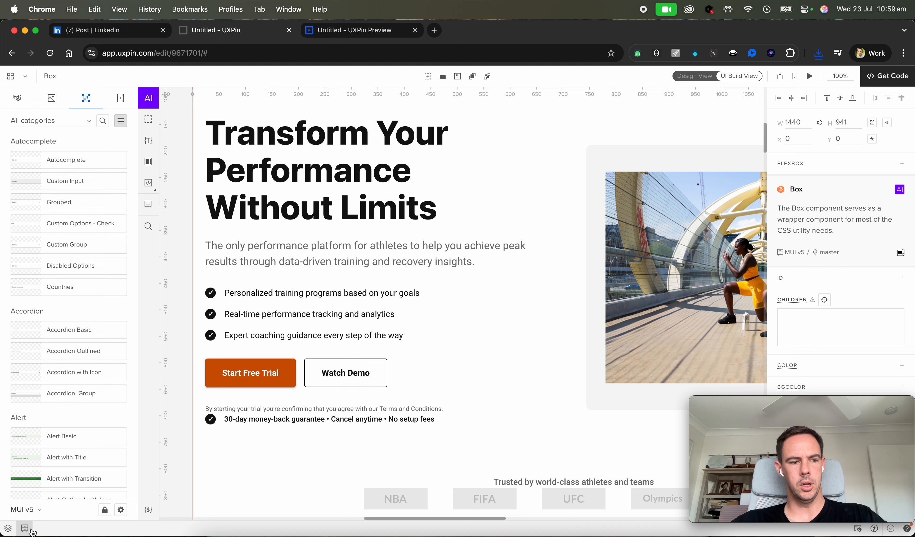
Rename the first page as '1. Hero & Navbar', copying the heading from the notes.
{"action": "left_click", "coordinate": [11, 531]}
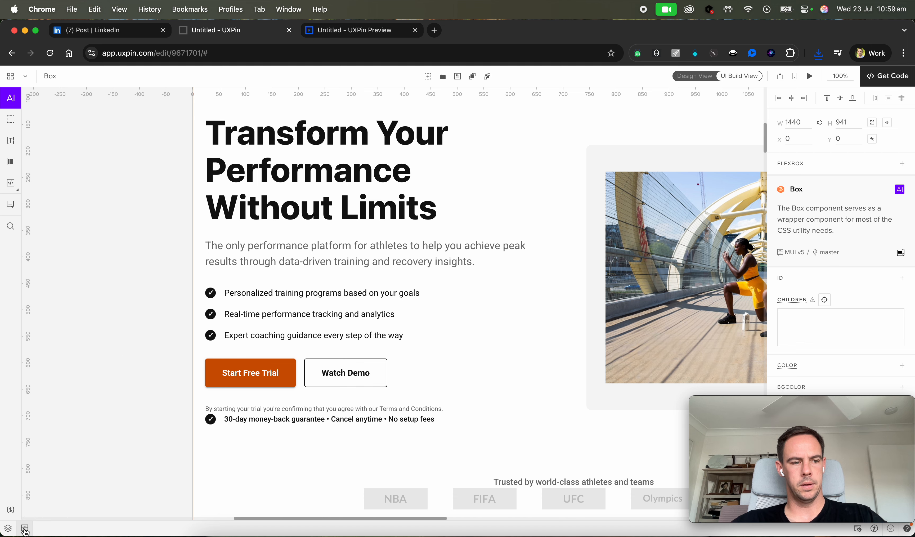
{"action": "left_click", "coordinate": [8, 530]}
{"action": "left_click", "coordinate": [51, 118]}
{"action": "double_click", "coordinate": [51, 117]}
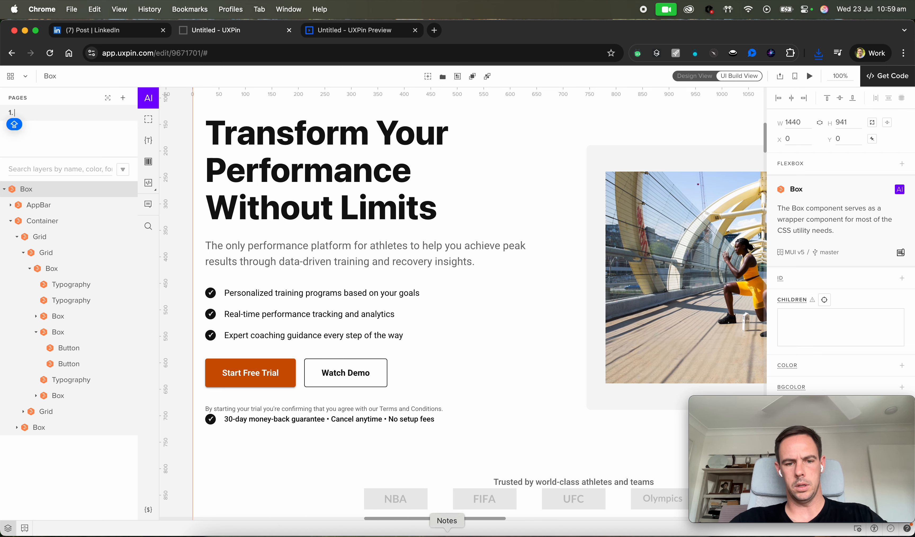
{"action": "left_click", "coordinate": [447, 534]}
{"action": "left_click_drag", "start_coordinate": [368, 112], "coordinate": [283, 112]}
{"action": "key", "text": "super+c"}
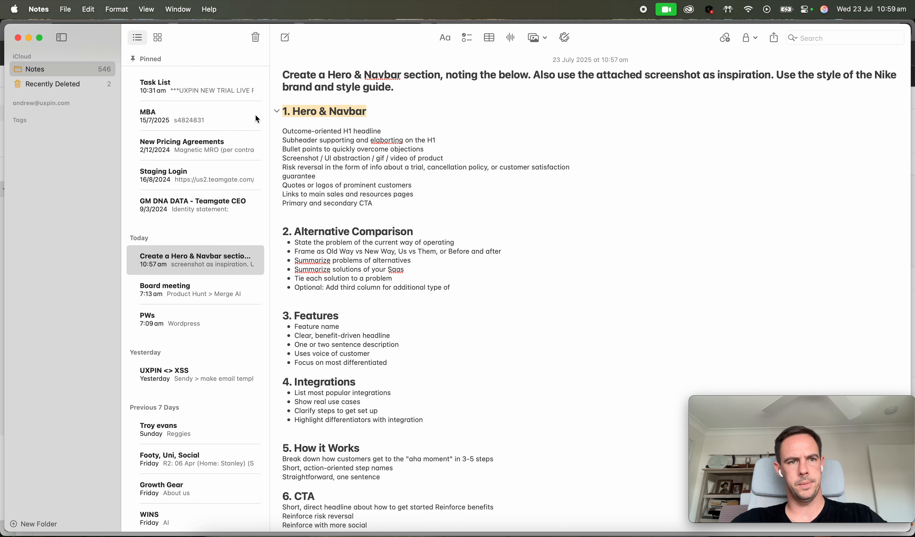
{"action": "key", "text": "super+Tab"}
{"action": "left_click", "coordinate": [54, 112]}
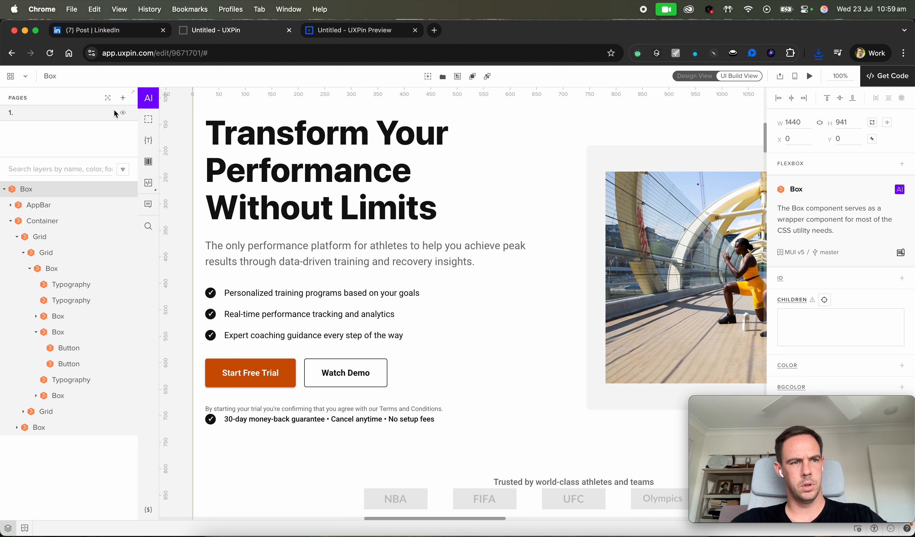
{"action": "double_click", "coordinate": [11, 113]}
{"action": "key", "text": "super+v"}
{"action": "left_click", "coordinate": [61, 124]}
Add a new page and name it '2. Alternative Comparison' using the heading copied from the notes.
{"action": "left_click", "coordinate": [123, 99]}
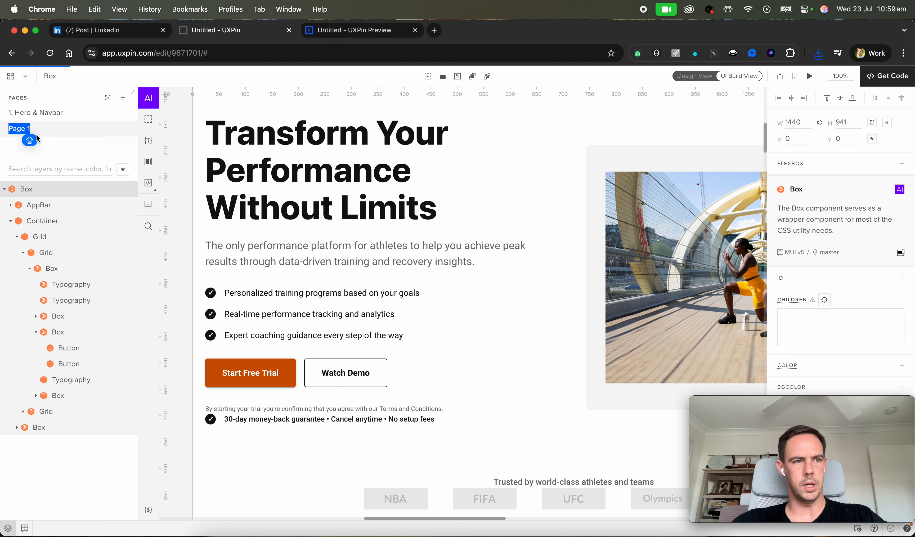
{"action": "left_click", "coordinate": [41, 129]}
{"action": "key", "text": "super+Tab"}
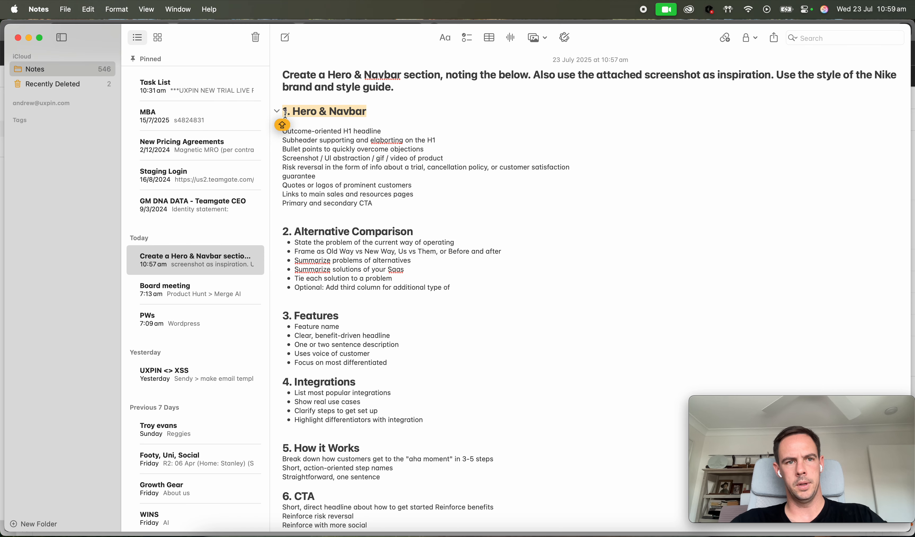
{"action": "triple_click", "coordinate": [336, 236]}
{"action": "key", "text": "super+c"}
{"action": "key", "text": "super+Tab"}
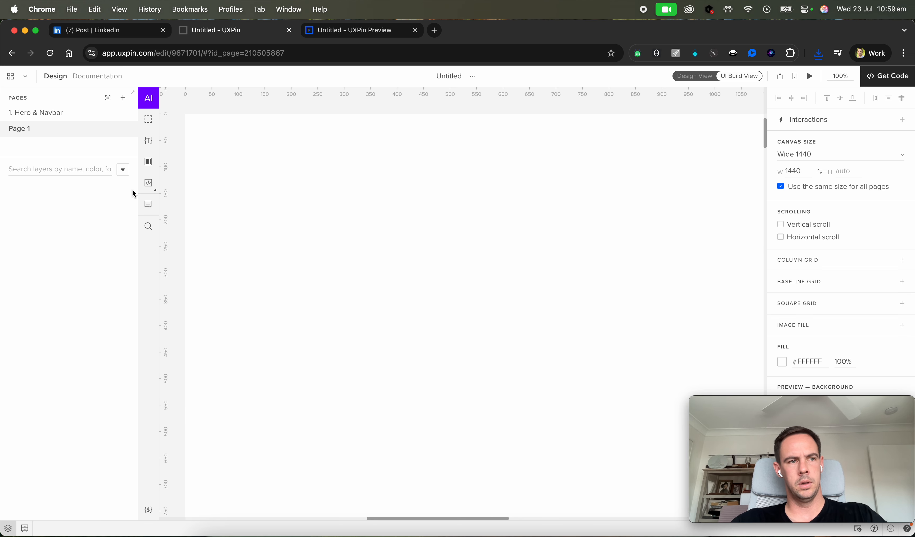
{"action": "double_click", "coordinate": [56, 127]}
{"action": "key", "text": "super+v"}
{"action": "key", "text": "Return"}
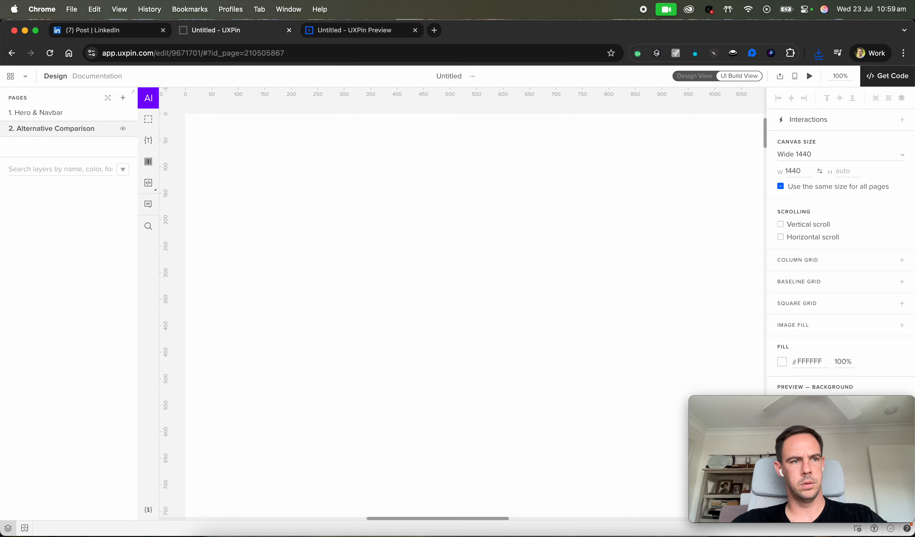
Open the AI Component Creator on the new page and paste the base prompt copied from the notes.
{"action": "key", "text": "super+Tab"}
{"action": "left_click", "coordinate": [385, 279]}
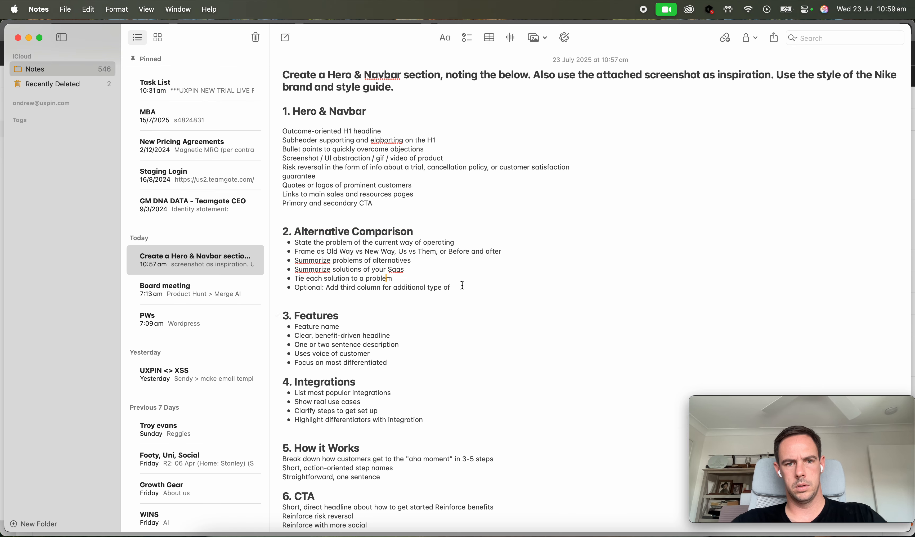
{"action": "left_click_drag", "start_coordinate": [463, 283], "coordinate": [284, 233]}
{"action": "key", "text": "super+c"}
{"action": "left_click_drag", "start_coordinate": [398, 88], "coordinate": [271, 67]}
{"action": "key", "text": "super+Tab"}
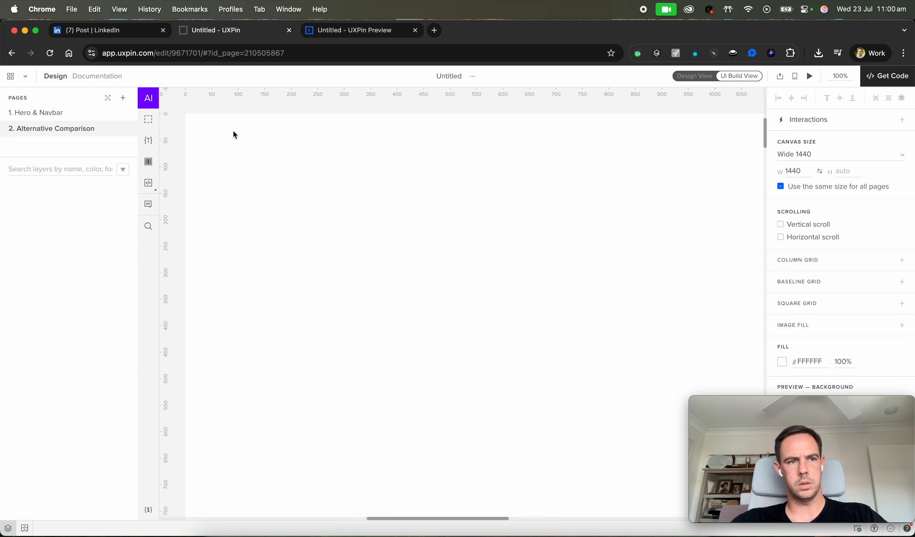
{"action": "left_click", "coordinate": [149, 97]}
{"action": "left_click", "coordinate": [356, 280]}
{"action": "key", "text": "super+v"}
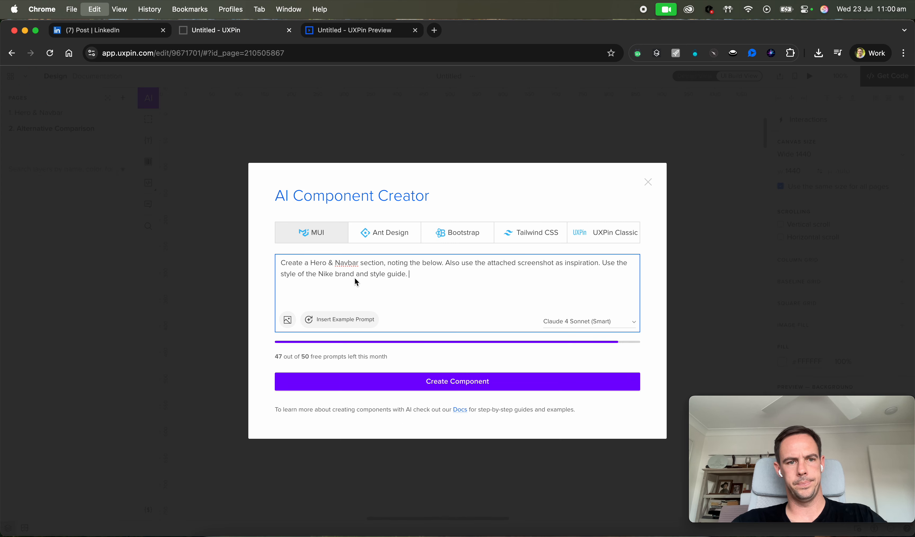
Replace 'Hero & Navbar' in the prompt with 'Alternative Comparison'.
{"action": "key", "text": "super+Tab"}
{"action": "left_click", "coordinate": [420, 230]}
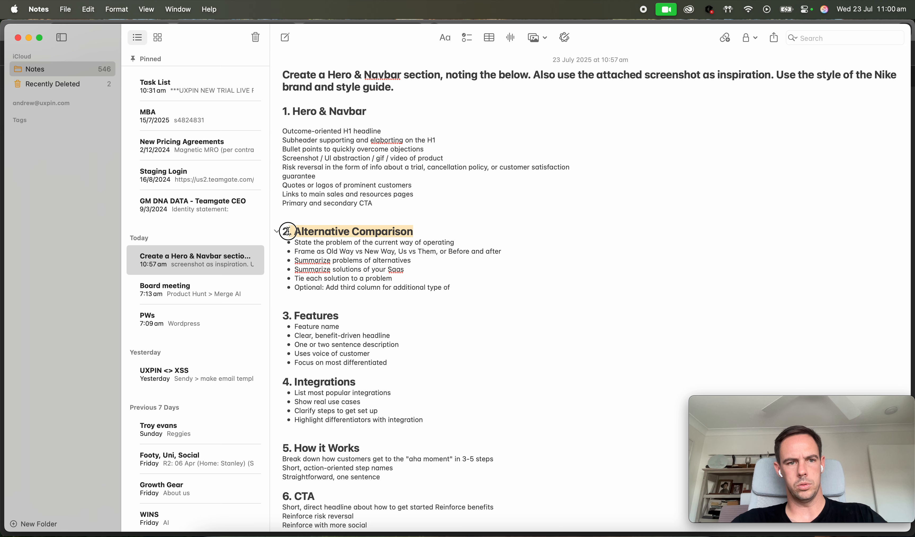
{"action": "key", "text": "super+Tab"}
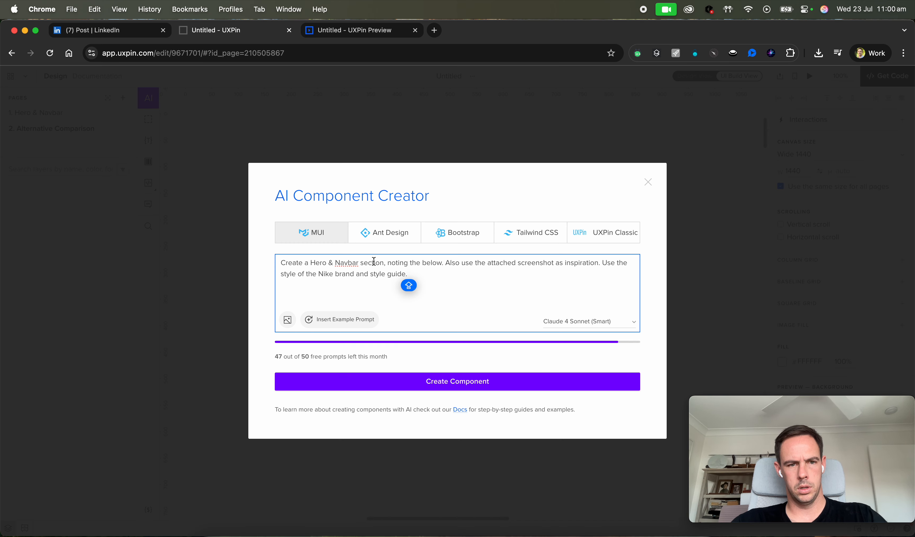
{"action": "left_click_drag", "start_coordinate": [362, 261], "coordinate": [310, 263]}
{"action": "key", "text": "BackSpace"}
{"action": "key", "text": "super+v"}
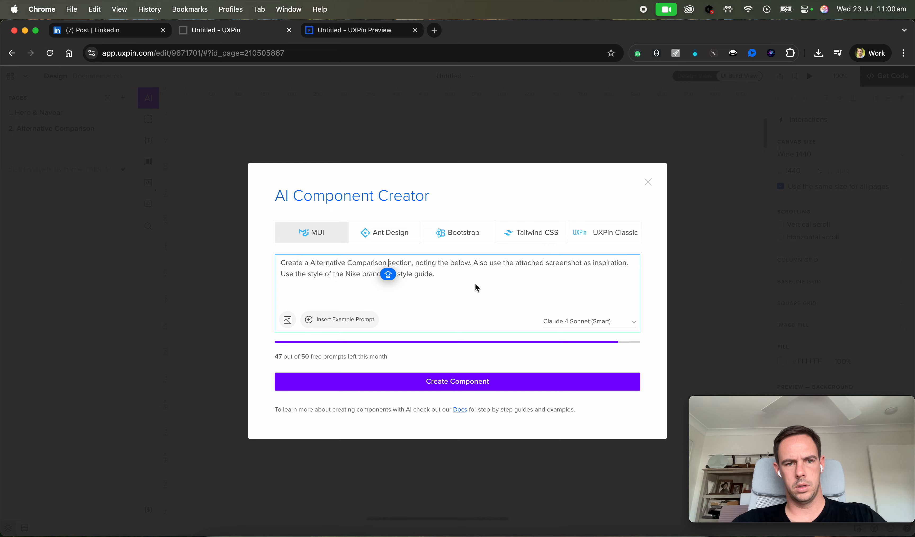
Copy the Alternative Comparison notes and append them to the end of the prompt.
{"action": "key", "text": "super+Tab"}
{"action": "left_click_drag", "start_coordinate": [458, 286], "coordinate": [295, 231]}
{"action": "key", "text": "super+c"}
{"action": "key", "text": "super+Tab"}
{"action": "left_click", "coordinate": [449, 276]}
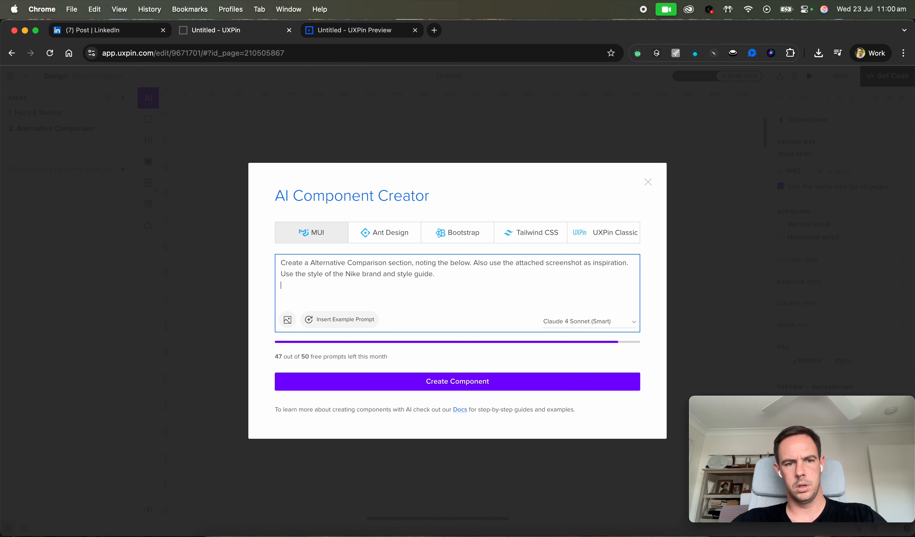
{"action": "key", "text": "super+v"}
Attach the '2. Alternative Comparison' image from the Desktop and generate the component.
{"action": "left_click", "coordinate": [288, 319]}
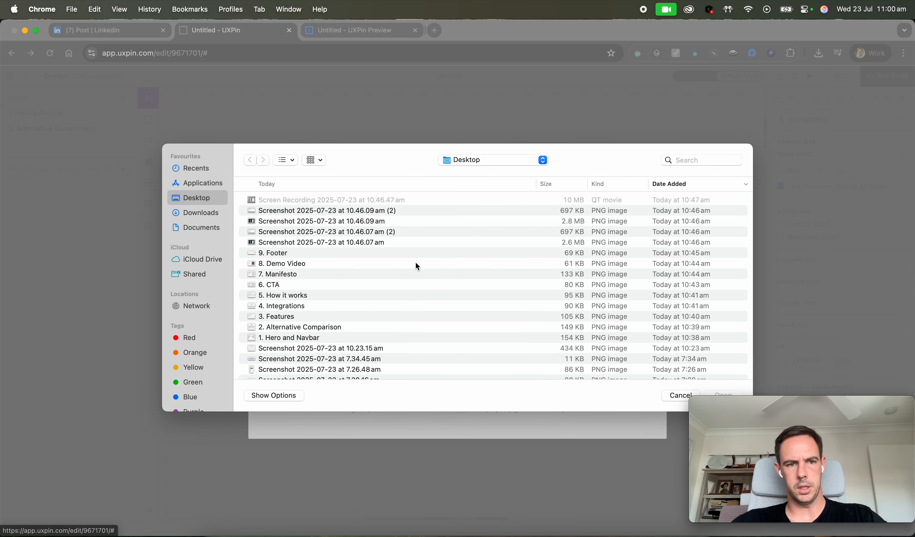
{"action": "scroll", "coordinate": [302, 225], "scroll_direction": "down", "scroll_amount": 3}
{"action": "left_click", "coordinate": [311, 275]}
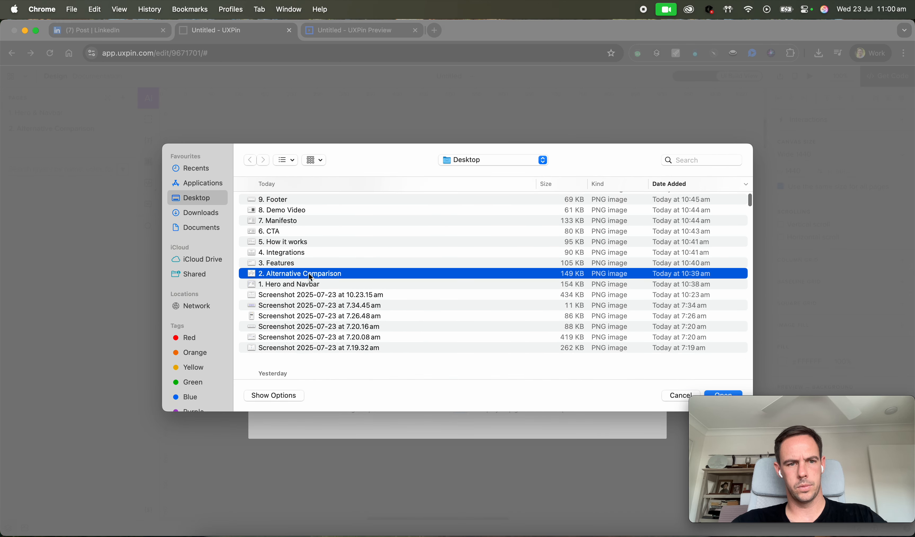
{"action": "double_click", "coordinate": [310, 274]}
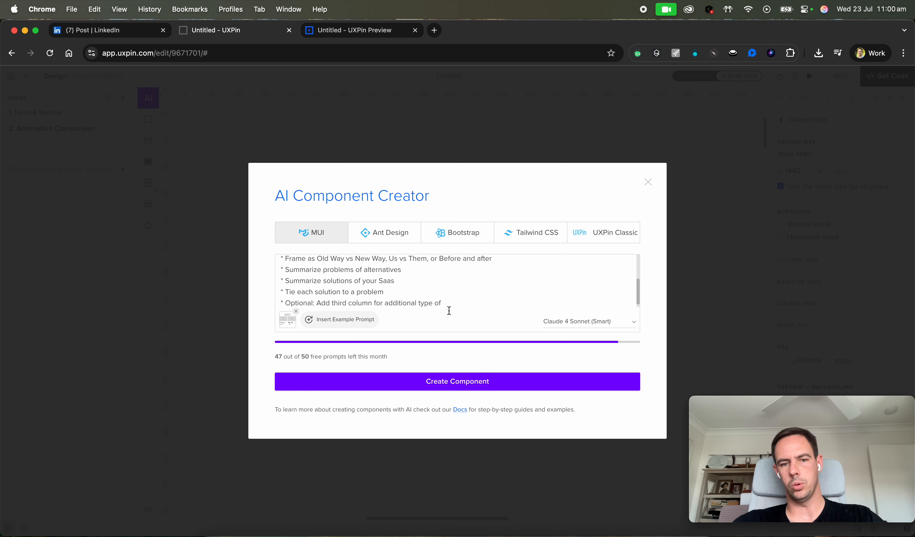
{"action": "left_click", "coordinate": [469, 385]}
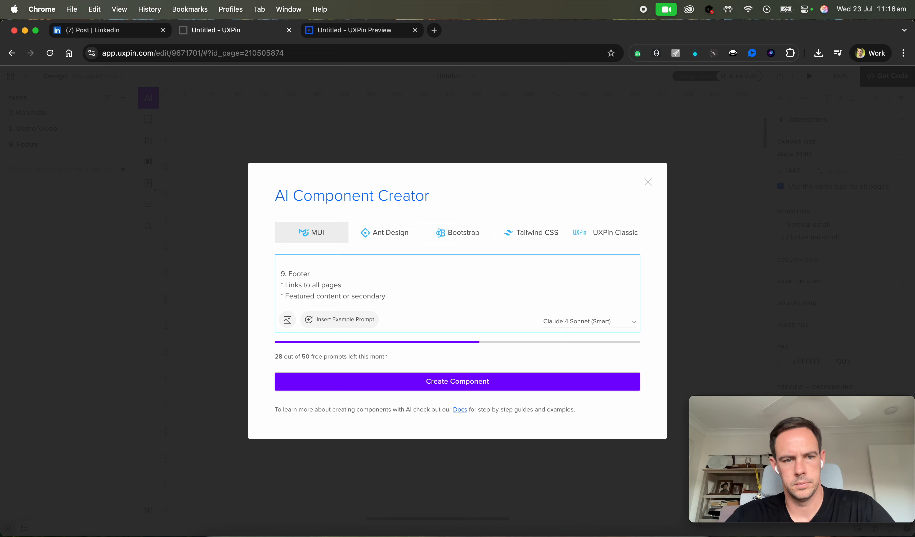
Paste the base prompt into the AI Component Creator, replace the section name with 'Footer' and delete the leftover notes line.
{"action": "key", "text": "super+v"}
{"action": "key", "text": "Return"}
{"action": "left_click_drag", "start_coordinate": [359, 262], "coordinate": [310, 263]}
{"action": "type", "text": "Footer"}
{"action": "scroll", "coordinate": [401, 286], "scroll_direction": "down", "scroll_amount": 1}
{"action": "left_click_drag", "start_coordinate": [311, 278], "coordinate": [257, 277]}
{"action": "key", "text": "BackSpace"}
Attach the '9. Footer' image from the Desktop and generate the component.
{"action": "left_click", "coordinate": [288, 320]}
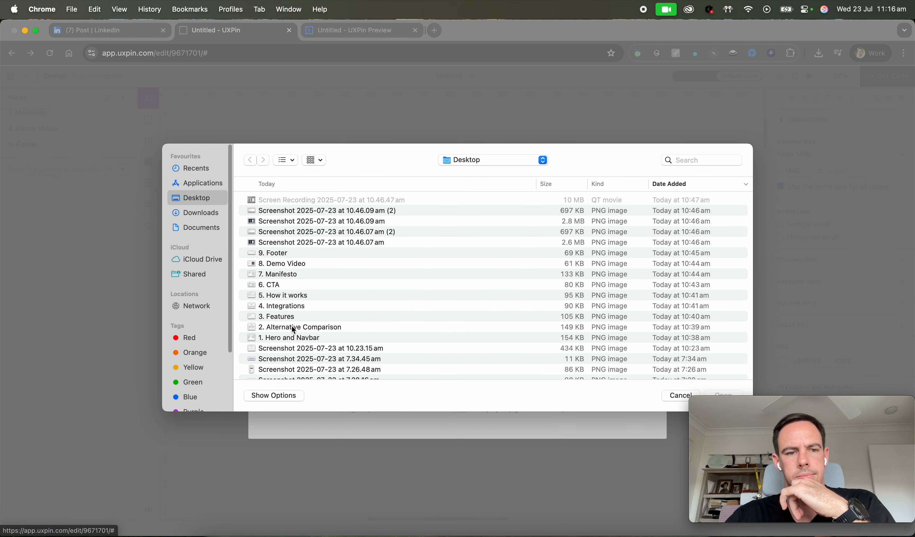
{"action": "scroll", "coordinate": [312, 296], "scroll_direction": "down", "scroll_amount": 2}
{"action": "double_click", "coordinate": [300, 235]}
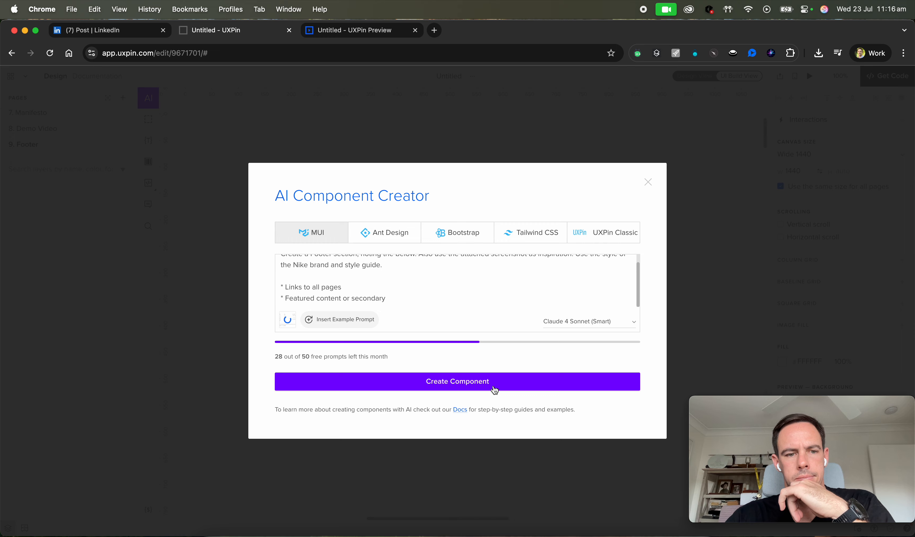
{"action": "left_click", "coordinate": [495, 390]}
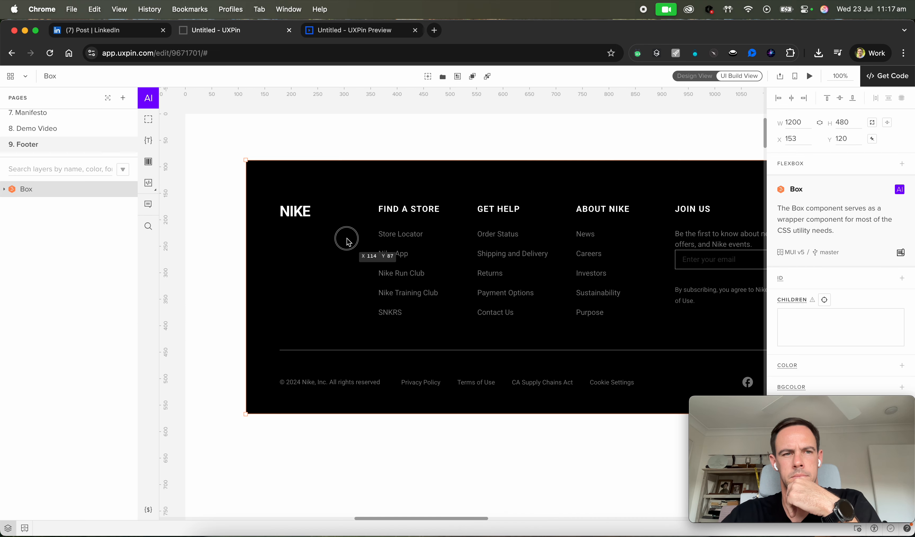
Resize the generated footer box to fit the 1440 px canvas width.
{"action": "left_click_drag", "start_coordinate": [347, 239], "coordinate": [287, 268]}
{"action": "scroll", "coordinate": [466, 242], "scroll_direction": "right", "scroll_amount": 5}
{"action": "left_click_drag", "start_coordinate": [540, 186], "coordinate": [670, 186]}
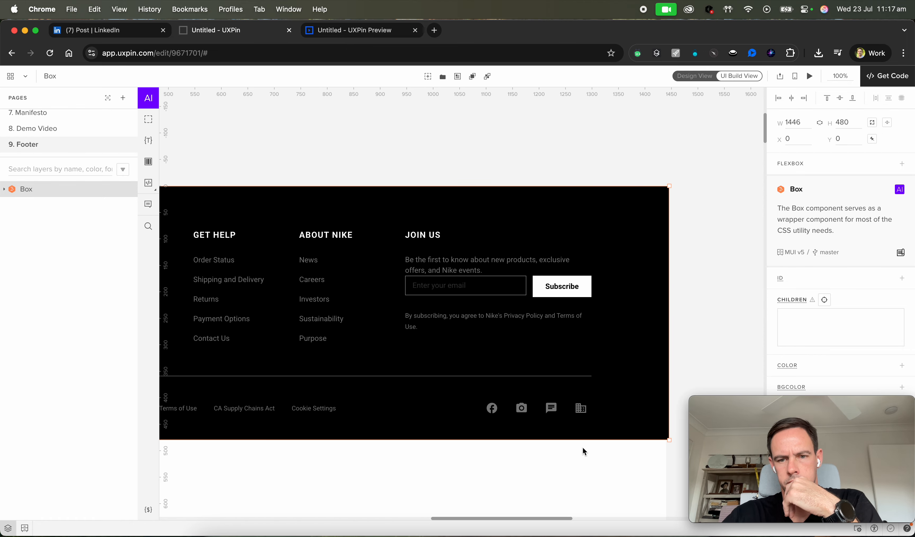
{"action": "left_click_drag", "start_coordinate": [667, 440], "coordinate": [666, 440]}
{"action": "left_click", "coordinate": [611, 498]}
Review the generated sections on the Hero & Navbar through CTA pages.
{"action": "scroll", "coordinate": [476, 347], "scroll_direction": "left", "scroll_amount": 5}
{"action": "scroll", "coordinate": [476, 347], "scroll_direction": "up", "scroll_amount": 2}
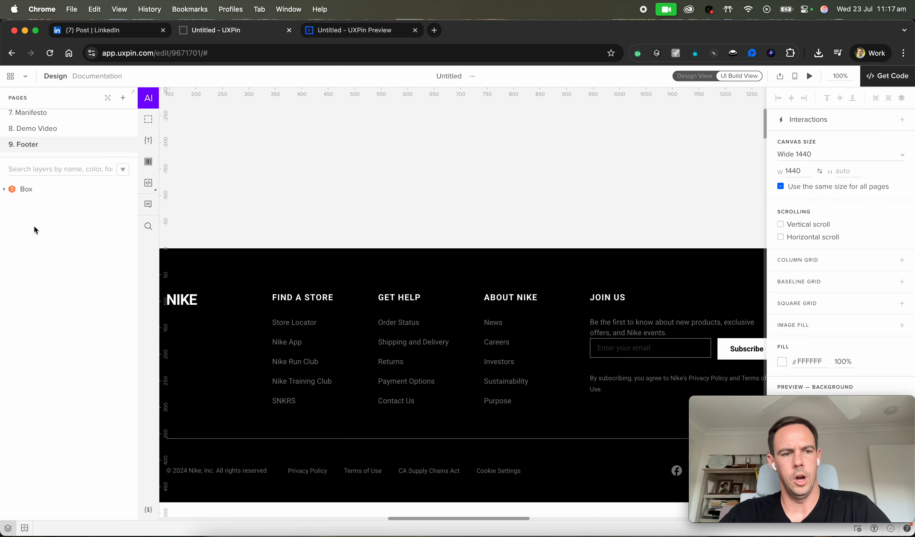
{"action": "scroll", "coordinate": [60, 140], "scroll_direction": "up", "scroll_amount": 5}
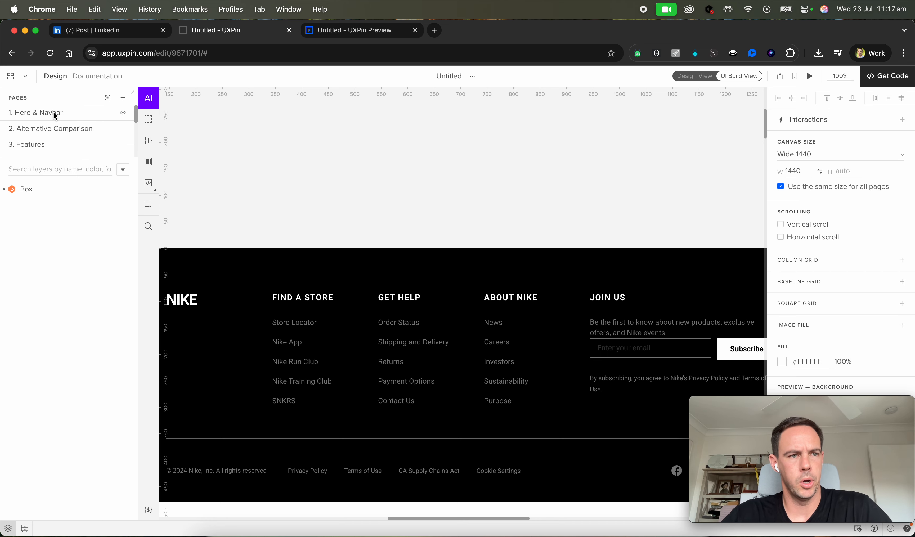
{"action": "scroll", "coordinate": [61, 137], "scroll_direction": "down", "scroll_amount": 5}
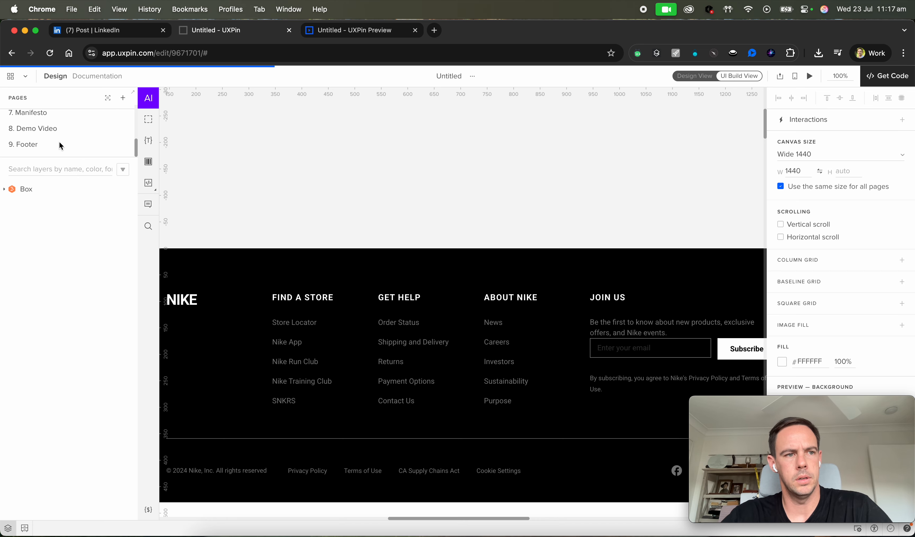
{"action": "scroll", "coordinate": [60, 141], "scroll_direction": "up", "scroll_amount": 5}
{"action": "left_click", "coordinate": [61, 134]}
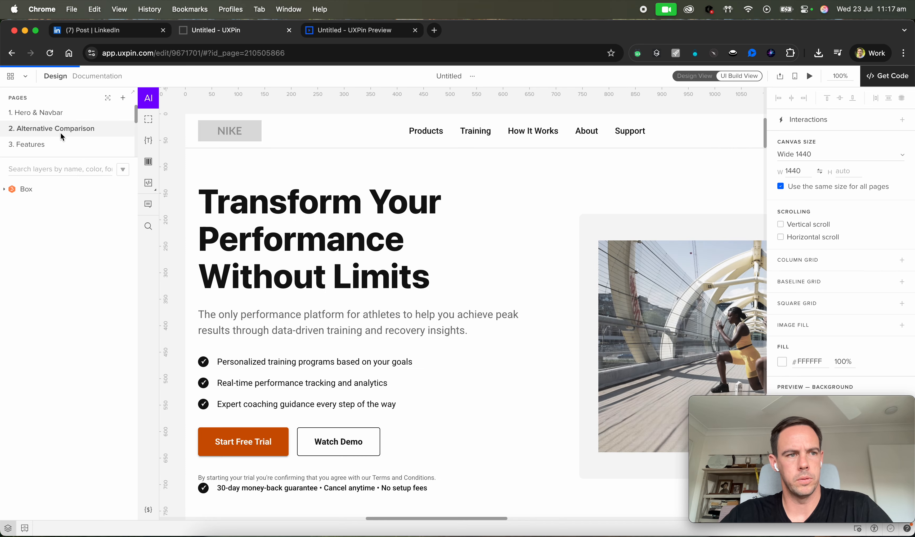
{"action": "scroll", "coordinate": [175, 190], "scroll_direction": "down", "scroll_amount": 6}
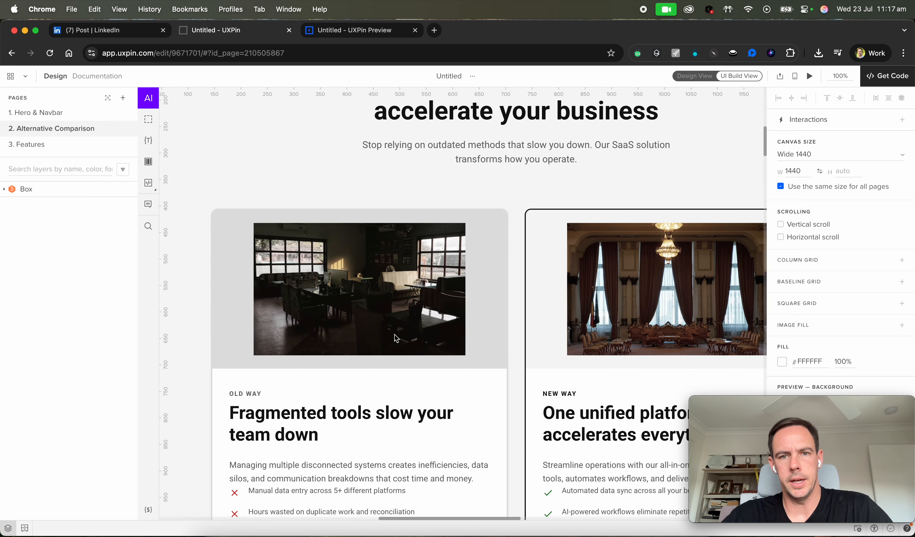
{"action": "left_click", "coordinate": [82, 149]}
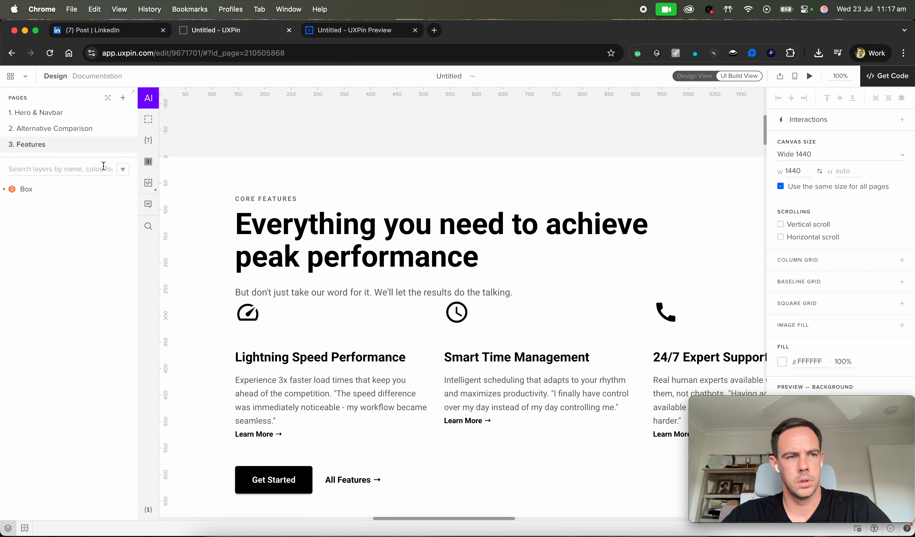
{"action": "scroll", "coordinate": [61, 139], "scroll_direction": "down", "scroll_amount": 3}
{"action": "left_click", "coordinate": [56, 122]}
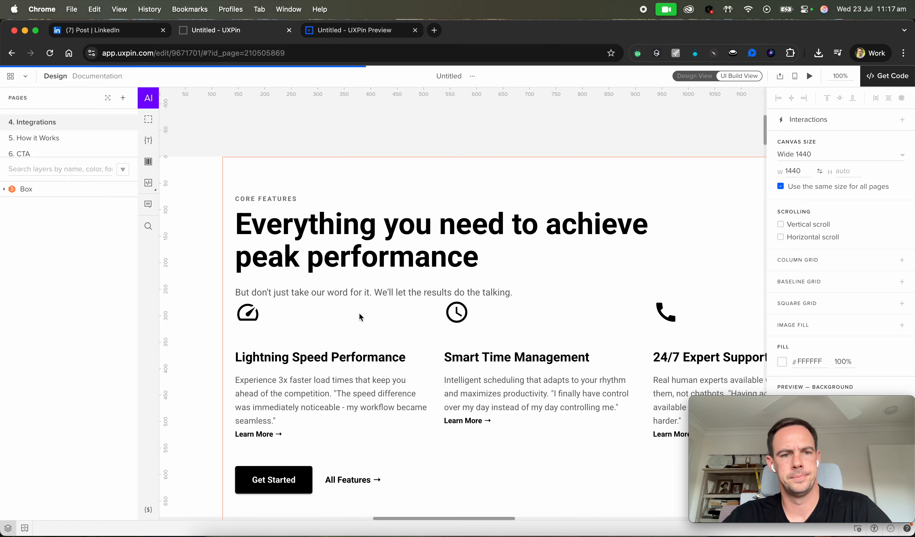
{"action": "scroll", "coordinate": [359, 313], "scroll_direction": "down", "scroll_amount": 15}
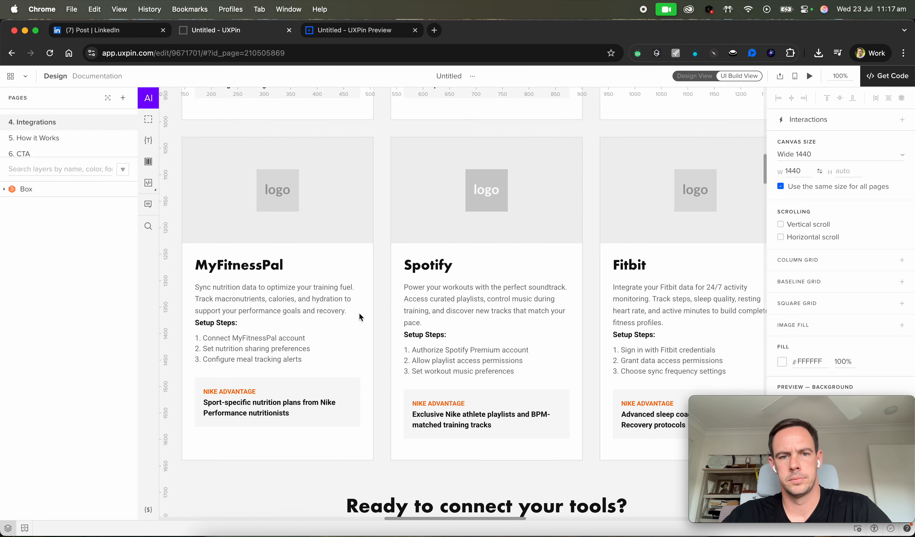
{"action": "scroll", "coordinate": [360, 315], "scroll_direction": "up", "scroll_amount": 2}
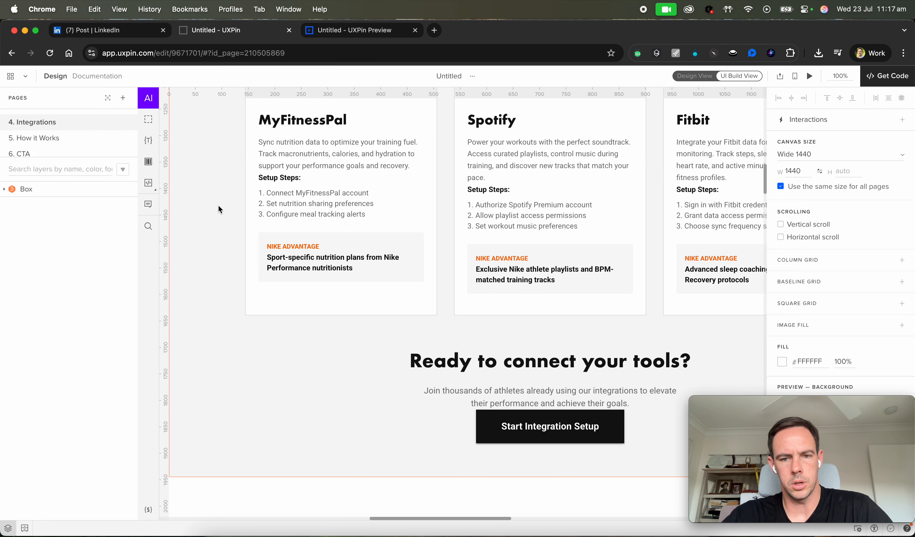
{"action": "left_click", "coordinate": [75, 141]}
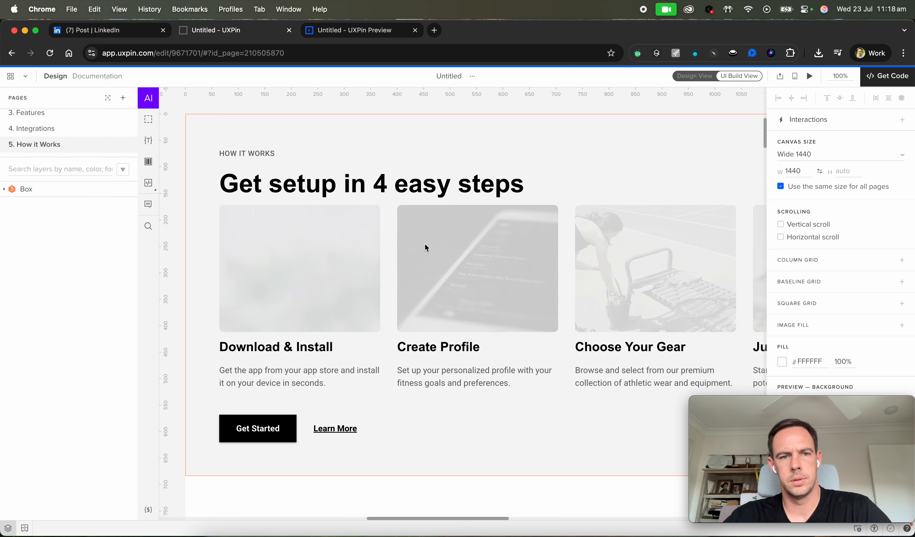
{"action": "scroll", "coordinate": [425, 245], "scroll_direction": "right", "scroll_amount": 5}
{"action": "scroll", "coordinate": [424, 245], "scroll_direction": "up", "scroll_amount": 4}
{"action": "scroll", "coordinate": [425, 245], "scroll_direction": "left", "scroll_amount": 4}
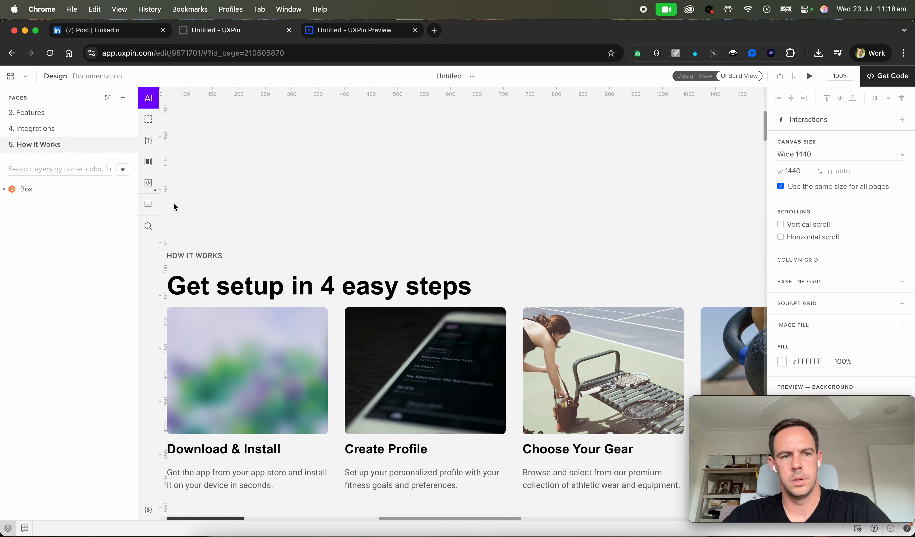
{"action": "scroll", "coordinate": [54, 143], "scroll_direction": "down", "scroll_amount": 2}
{"action": "left_click", "coordinate": [54, 138]}
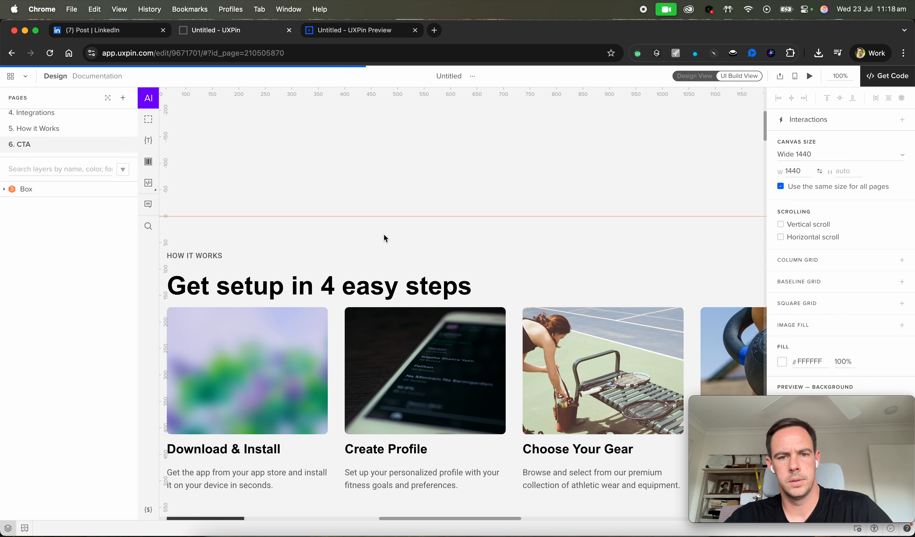
{"action": "scroll", "coordinate": [384, 234], "scroll_direction": "right", "scroll_amount": 5}
{"action": "scroll", "coordinate": [384, 234], "scroll_direction": "up", "scroll_amount": 2}
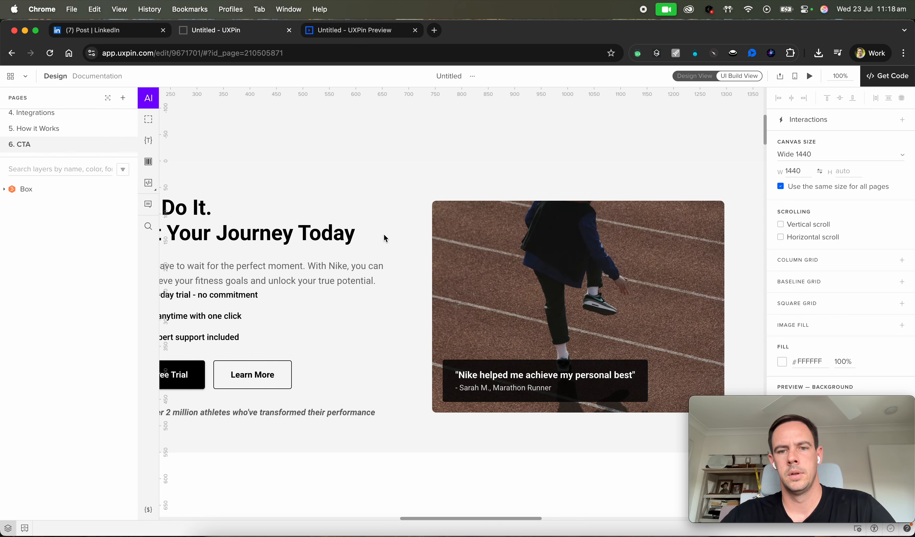
{"action": "scroll", "coordinate": [68, 136], "scroll_direction": "down", "scroll_amount": 2}
Review the generated sections on the Manifesto, Demo Video and Footer pages.
{"action": "left_click", "coordinate": [67, 130]}
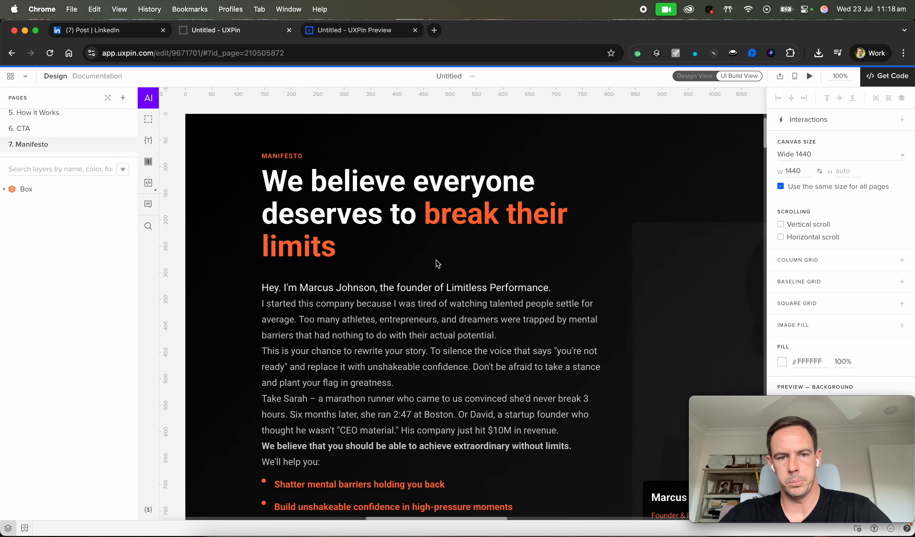
{"action": "scroll", "coordinate": [471, 322], "scroll_direction": "down", "scroll_amount": 1}
{"action": "scroll", "coordinate": [471, 322], "scroll_direction": "right", "scroll_amount": 1}
{"action": "scroll", "coordinate": [472, 325], "scroll_direction": "down", "scroll_amount": 5}
{"action": "scroll", "coordinate": [471, 325], "scroll_direction": "right", "scroll_amount": 6}
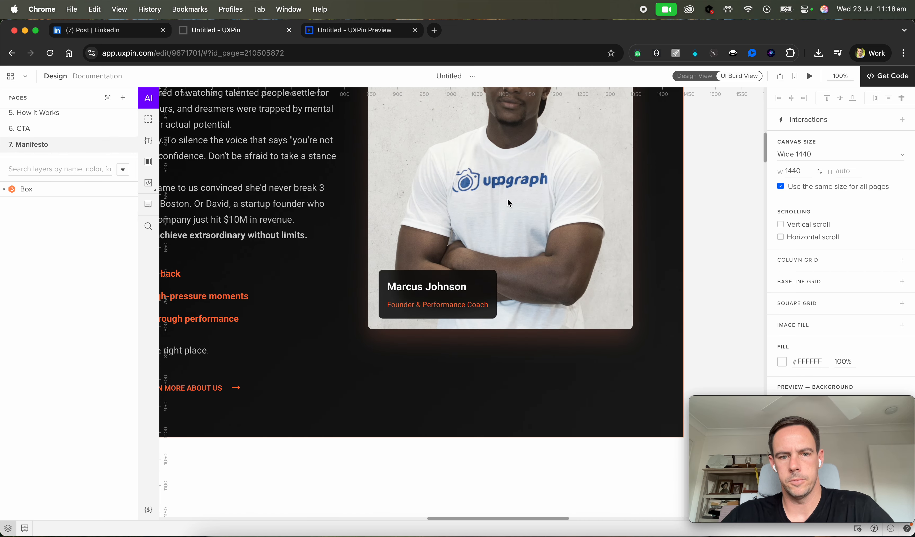
{"action": "scroll", "coordinate": [508, 203], "scroll_direction": "up", "scroll_amount": 7}
{"action": "scroll", "coordinate": [508, 203], "scroll_direction": "left", "scroll_amount": 6}
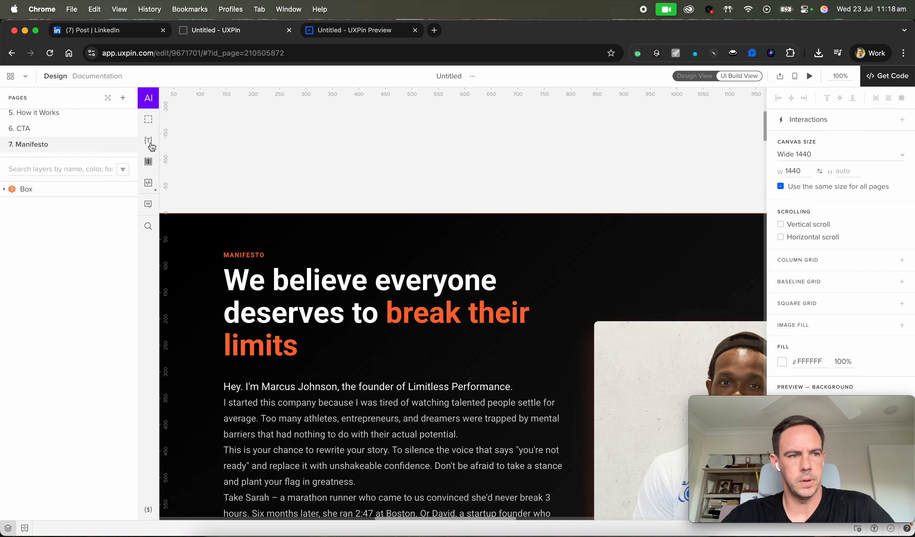
{"action": "scroll", "coordinate": [83, 143], "scroll_direction": "down", "scroll_amount": 2}
{"action": "scroll", "coordinate": [81, 140], "scroll_direction": "up", "scroll_amount": 1}
{"action": "left_click", "coordinate": [72, 142]}
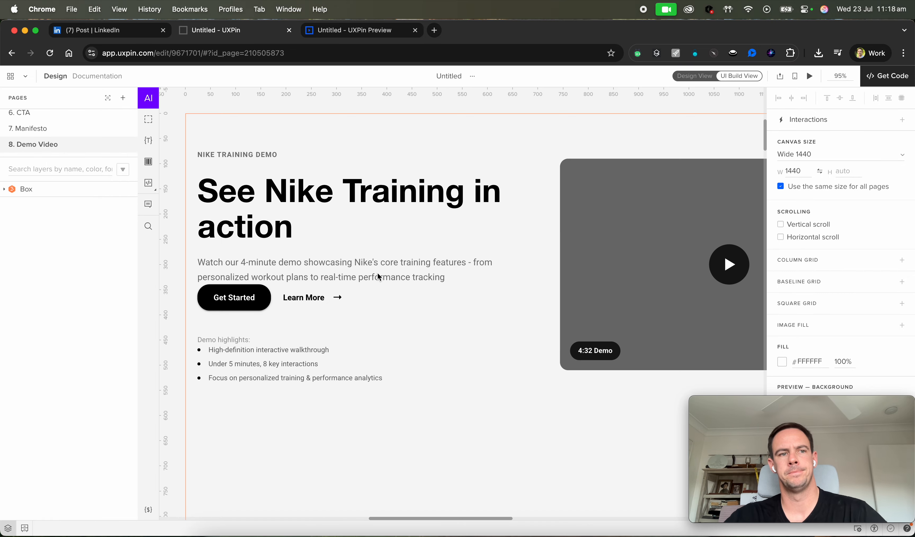
{"action": "scroll", "coordinate": [378, 273], "scroll_direction": "down", "scroll_amount": 5}
{"action": "scroll", "coordinate": [378, 273], "scroll_direction": "right", "scroll_amount": 5}
{"action": "scroll", "coordinate": [377, 274], "scroll_direction": "up", "scroll_amount": 8}
{"action": "scroll", "coordinate": [378, 274], "scroll_direction": "left", "scroll_amount": 4}
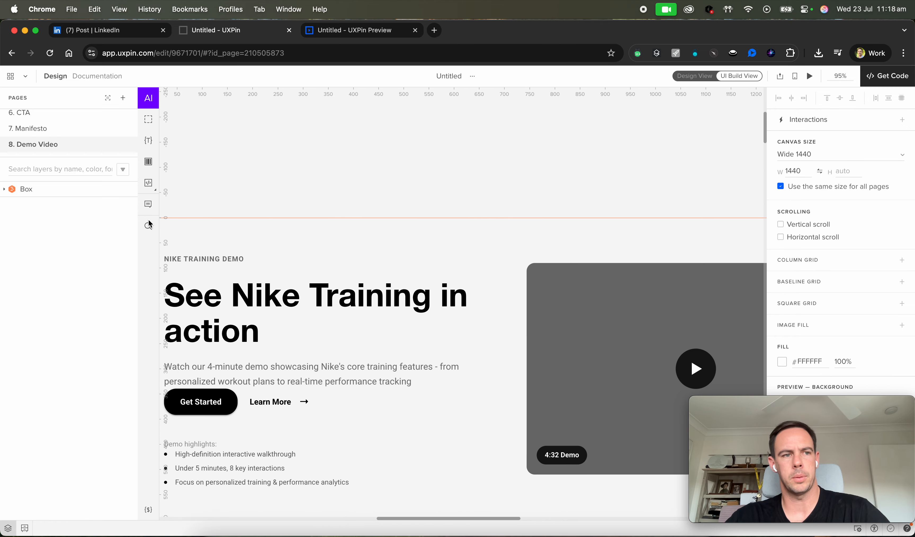
{"action": "scroll", "coordinate": [45, 127], "scroll_direction": "down", "scroll_amount": 1}
{"action": "left_click", "coordinate": [34, 144]}
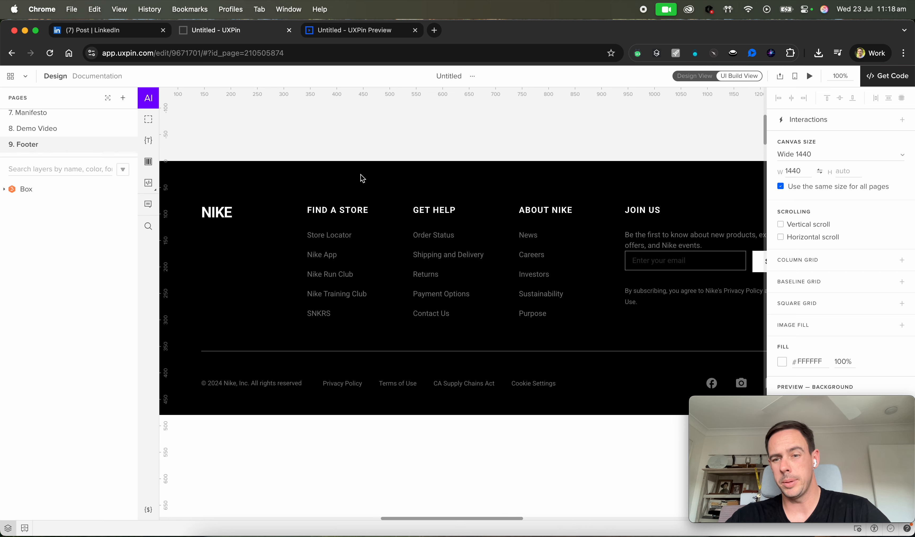
{"action": "scroll", "coordinate": [297, 169], "scroll_direction": "left", "scroll_amount": 3}
{"action": "scroll", "coordinate": [297, 169], "scroll_direction": "up", "scroll_amount": 2}
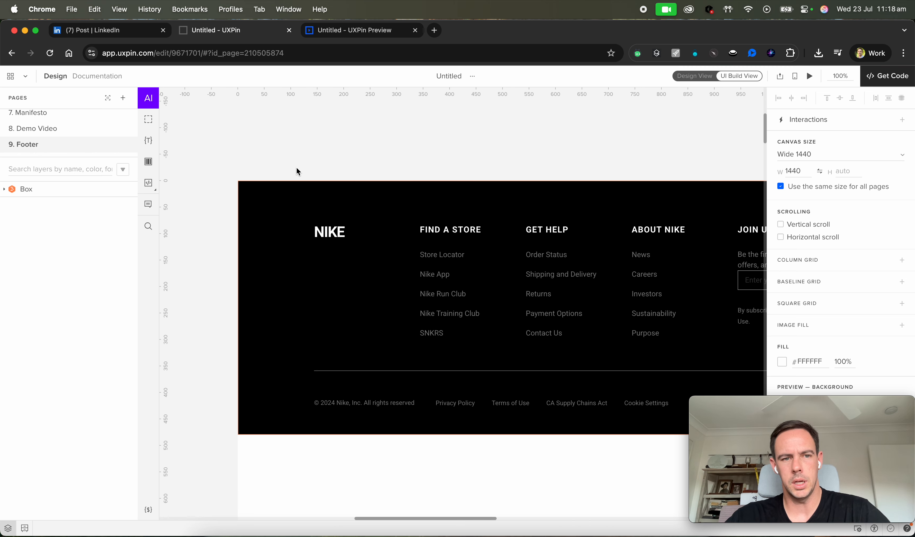
{"action": "scroll", "coordinate": [297, 168], "scroll_direction": "right", "scroll_amount": 4}
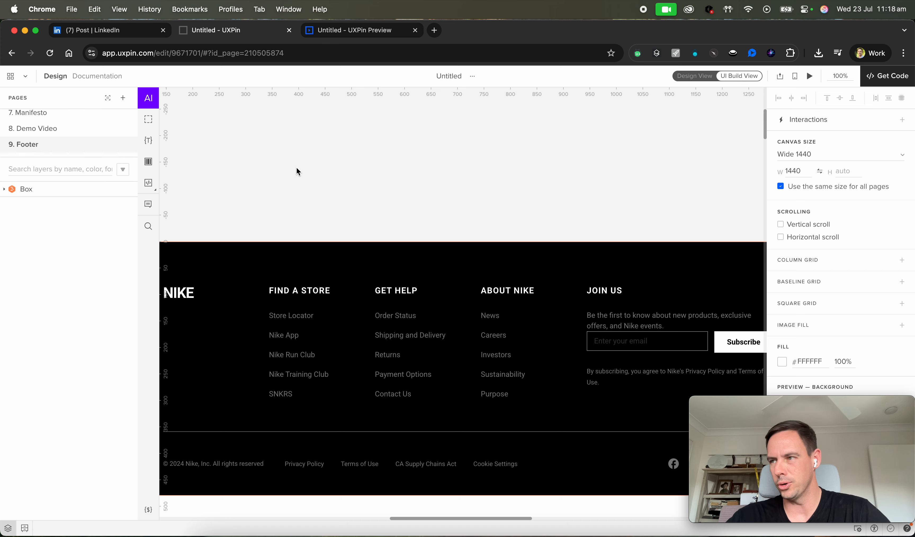
{"action": "scroll", "coordinate": [286, 301], "scroll_direction": "left", "scroll_amount": 4}
{"action": "scroll", "coordinate": [286, 301], "scroll_direction": "down", "scroll_amount": 1}
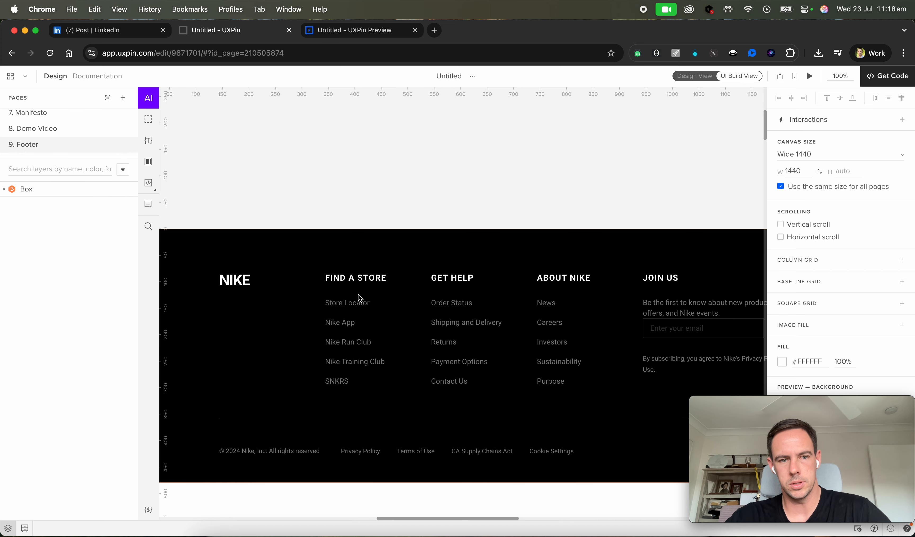
{"action": "scroll", "coordinate": [360, 298], "scroll_direction": "left", "scroll_amount": 1}
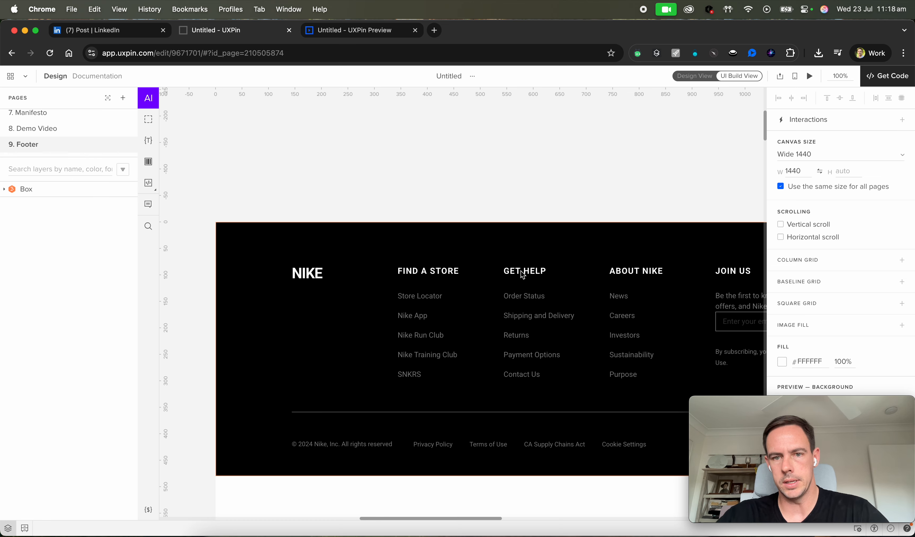
Replace the footer's NIKE logo text with the presenter's name in capitals.
{"action": "left_click", "coordinate": [311, 280]}
{"action": "left_click", "coordinate": [311, 280]}
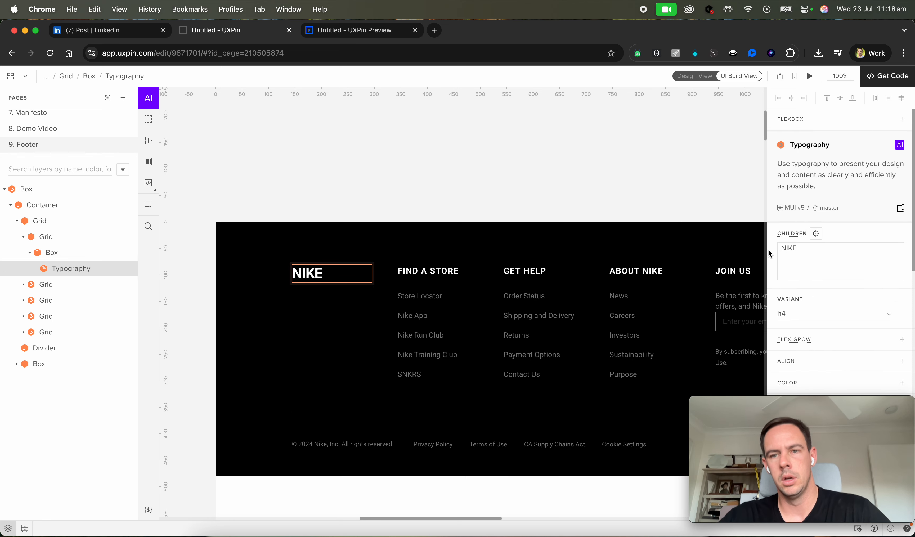
{"action": "left_click", "coordinate": [817, 254]}
{"action": "key", "text": "Caps_Lock"}
{"action": "type", "text": "ANDREW"}
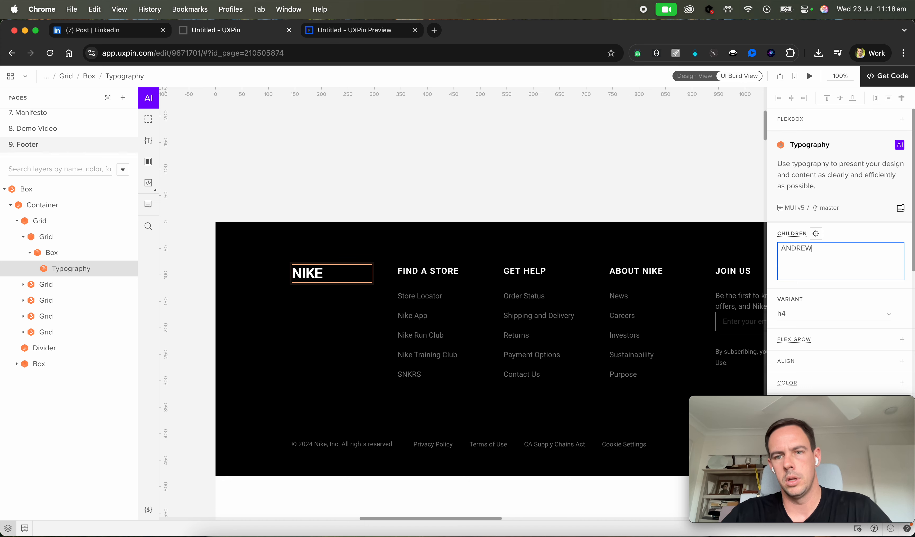
{"action": "left_click", "coordinate": [445, 283]}
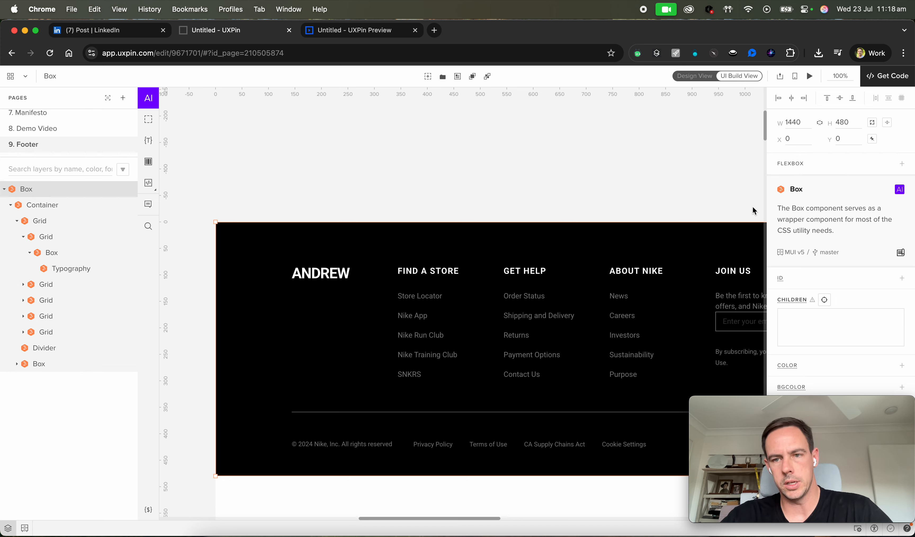
Change the footer logo text back to NIKE.
{"action": "left_click", "coordinate": [324, 273]}
{"action": "left_click", "coordinate": [820, 254]}
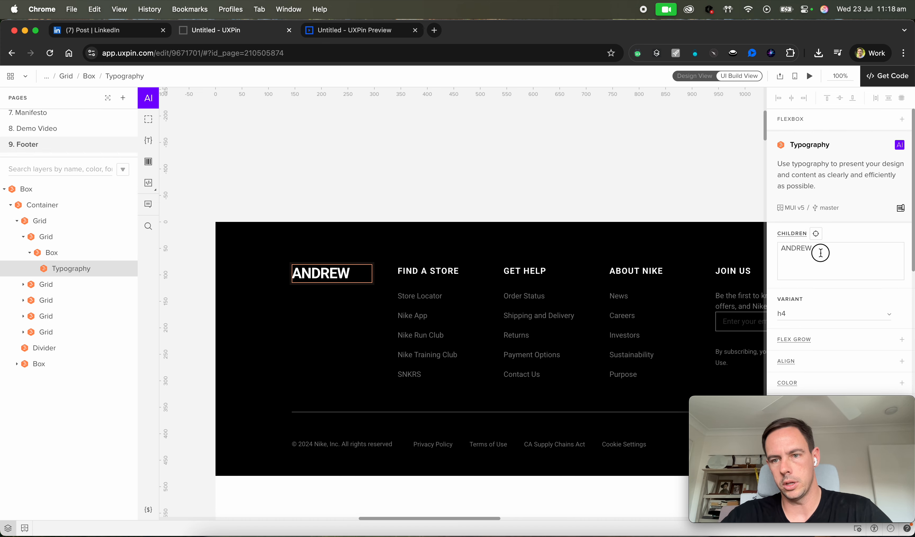
{"action": "type", "text": "ni"}
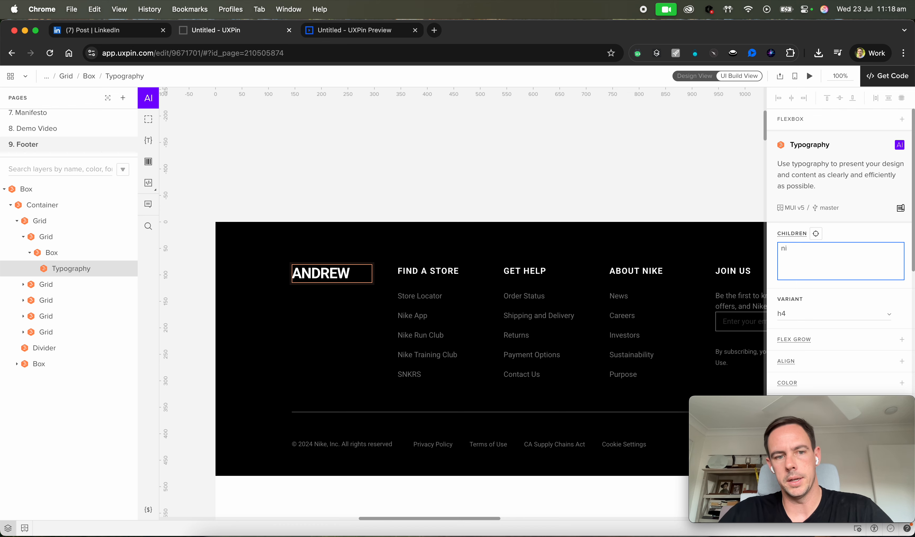
{"action": "type", "text": "IKE"}
{"action": "left_click", "coordinate": [626, 170]}
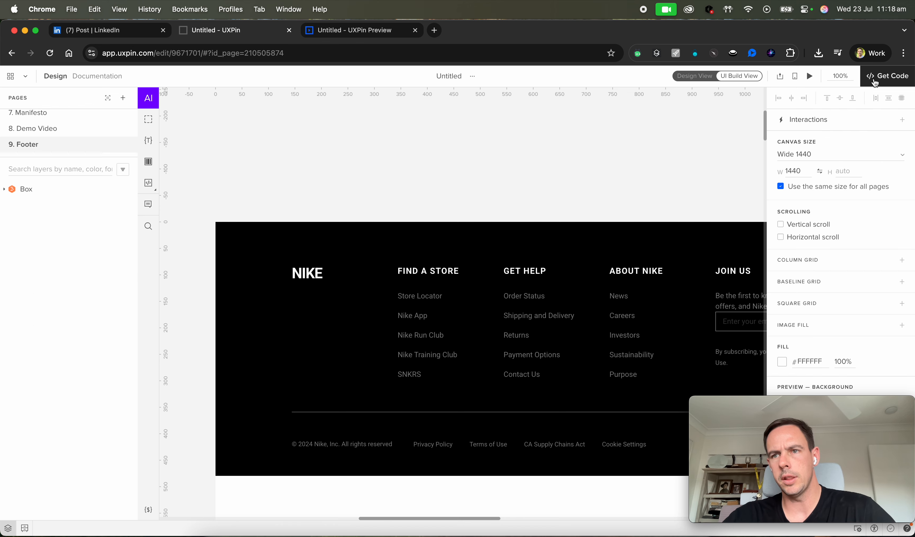
Open the Get Code preview and show the sitemap of all nine pages.
{"action": "left_click", "coordinate": [885, 76]}
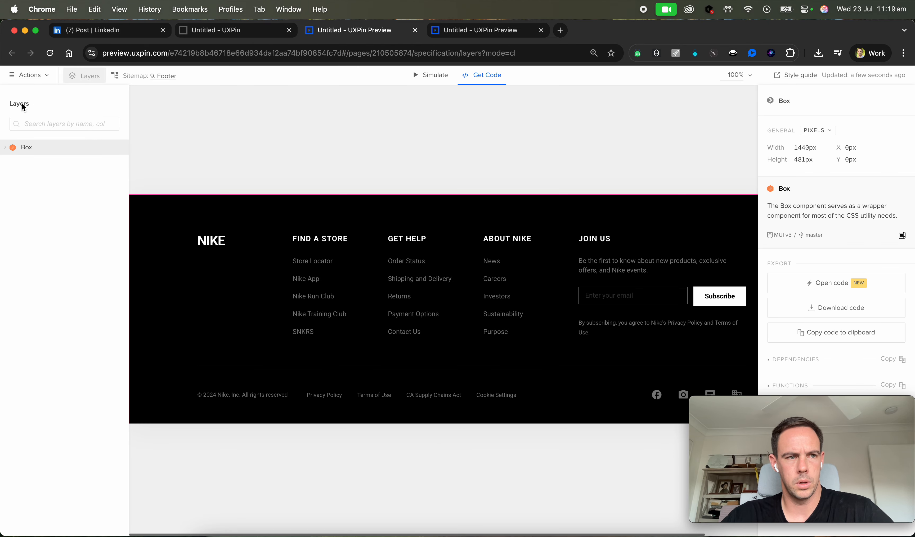
{"action": "left_click", "coordinate": [39, 75]}
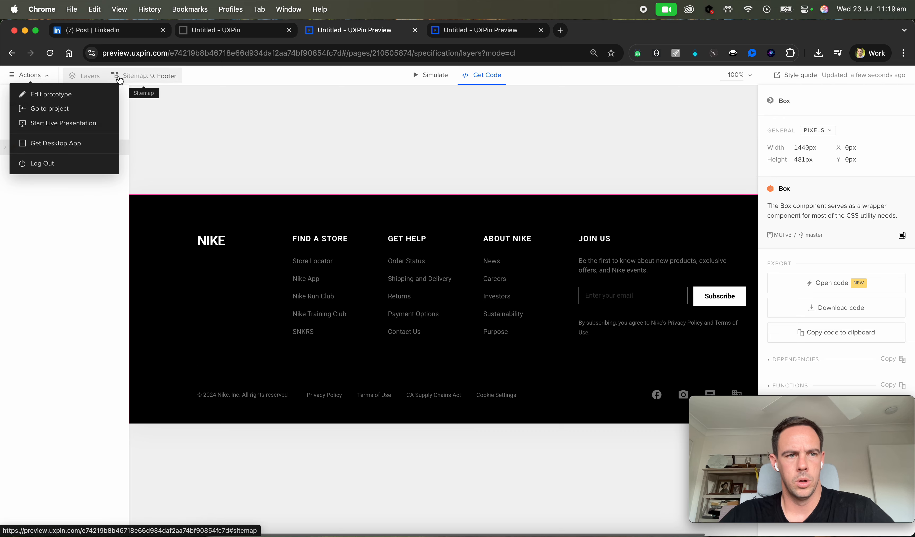
{"action": "left_click", "coordinate": [144, 77]}
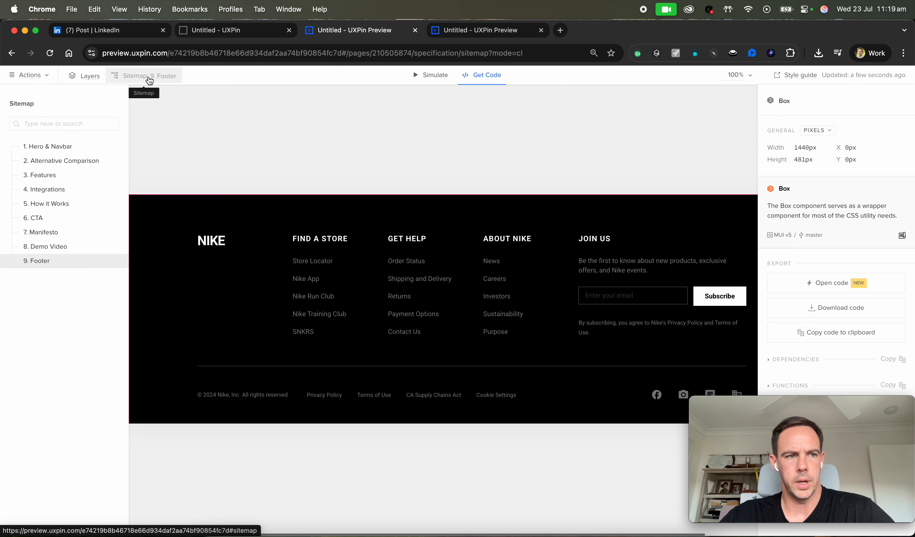
Browse the Hero & Navbar, Alternative Comparison, Features and Integrations pages in the Get Code sitemap.
{"action": "left_click", "coordinate": [61, 146]}
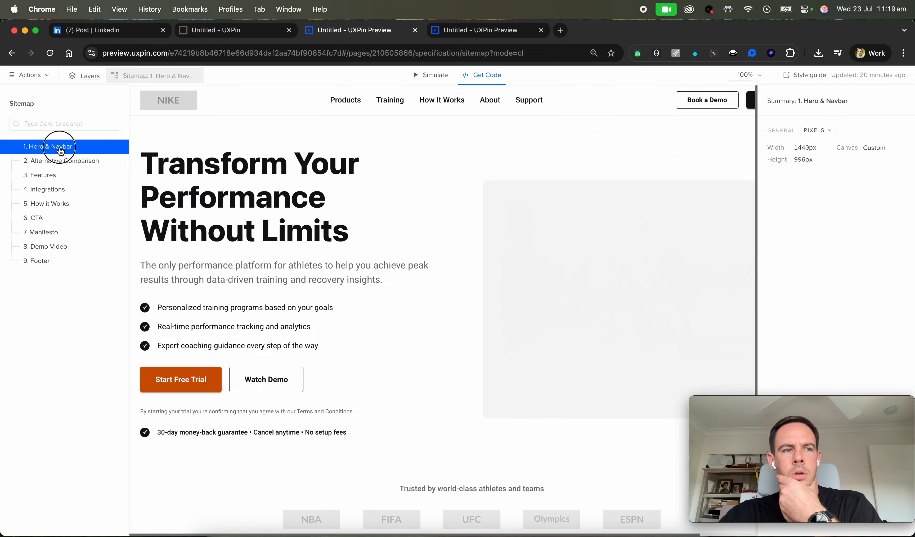
{"action": "left_click", "coordinate": [61, 162]}
{"action": "left_click", "coordinate": [60, 178]}
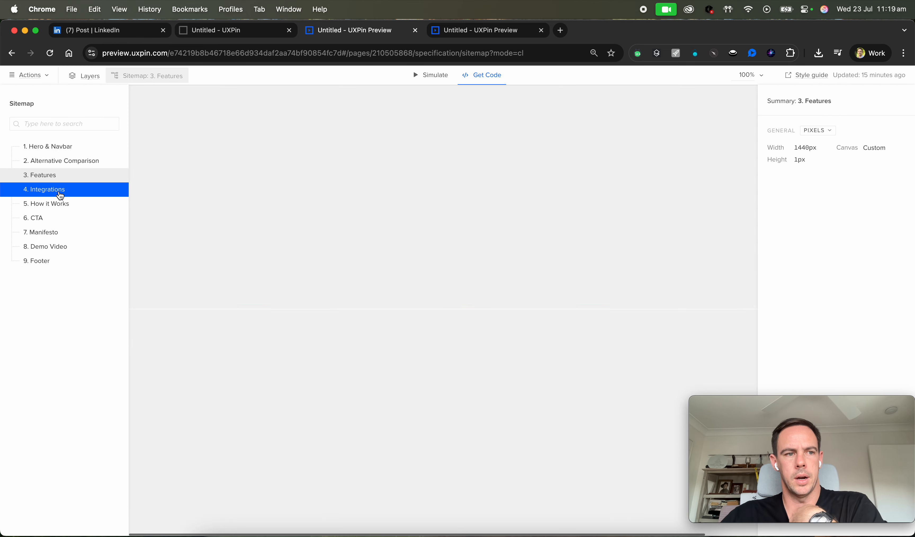
{"action": "left_click", "coordinate": [59, 190]}
{"action": "left_click", "coordinate": [61, 147]}
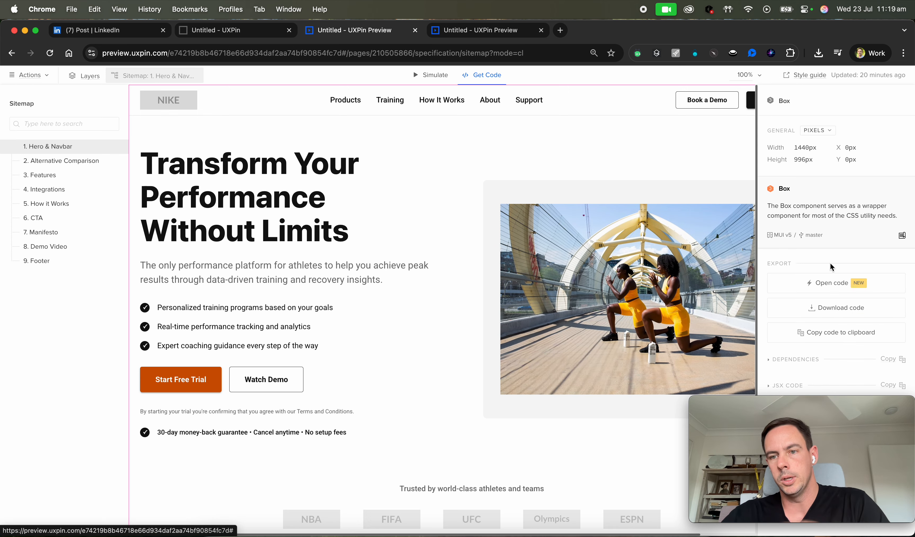
Open the hero section's code in CodeSandbox.
{"action": "left_click", "coordinate": [831, 284]}
{"action": "left_click", "coordinate": [606, 32]}
{"action": "left_click", "coordinate": [667, 31]}
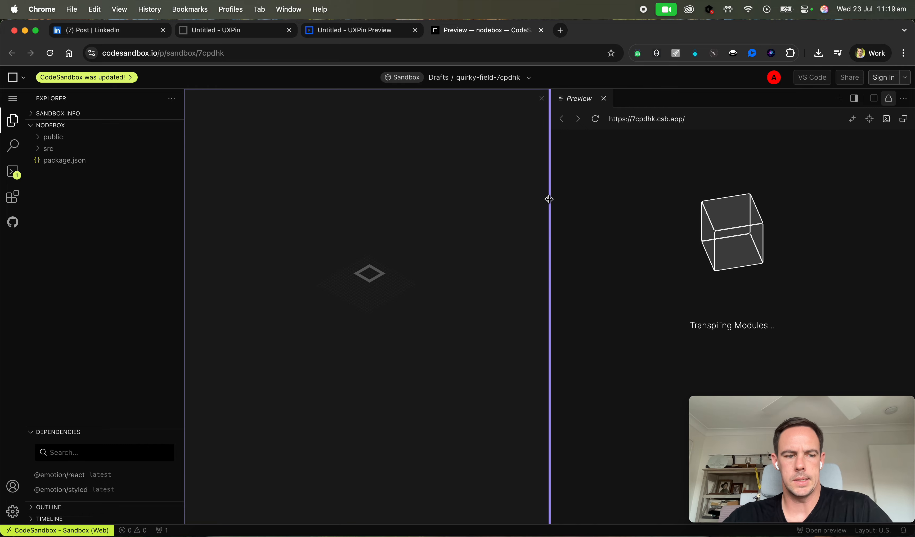
Switch to Simulate mode, hide the sitemap and test the hero's navbar and call-to-action buttons.
{"action": "left_click", "coordinate": [365, 31]}
{"action": "left_click", "coordinate": [443, 74]}
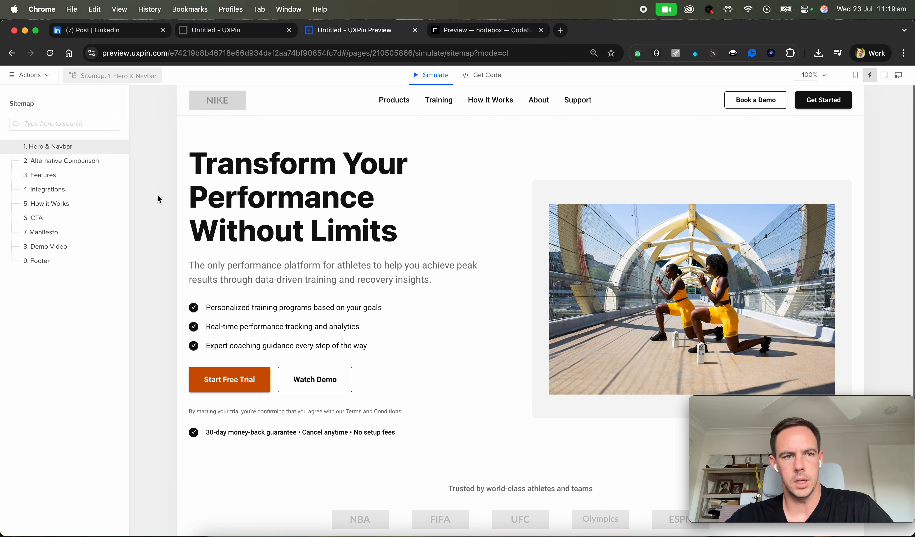
{"action": "left_click", "coordinate": [112, 82]}
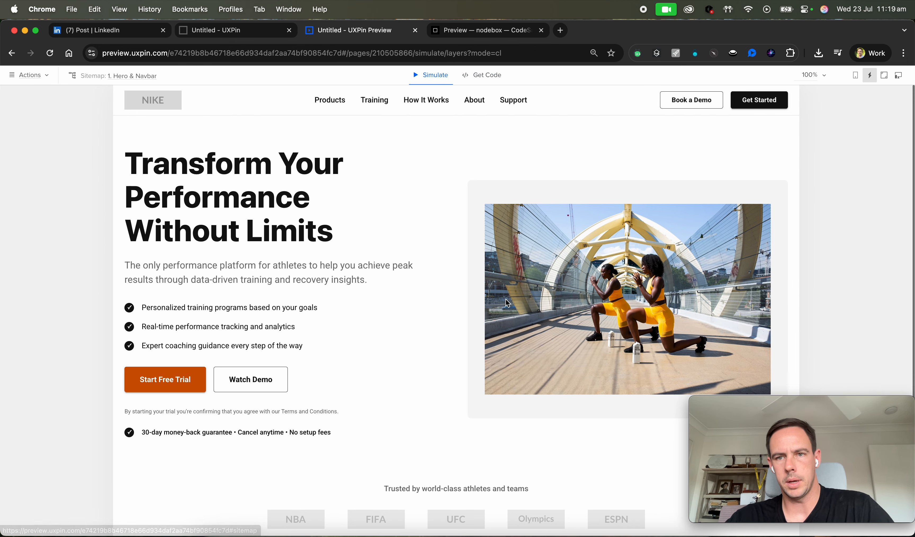
{"action": "left_click", "coordinate": [768, 98]}
{"action": "left_click", "coordinate": [682, 98]}
{"action": "left_click", "coordinate": [517, 107]}
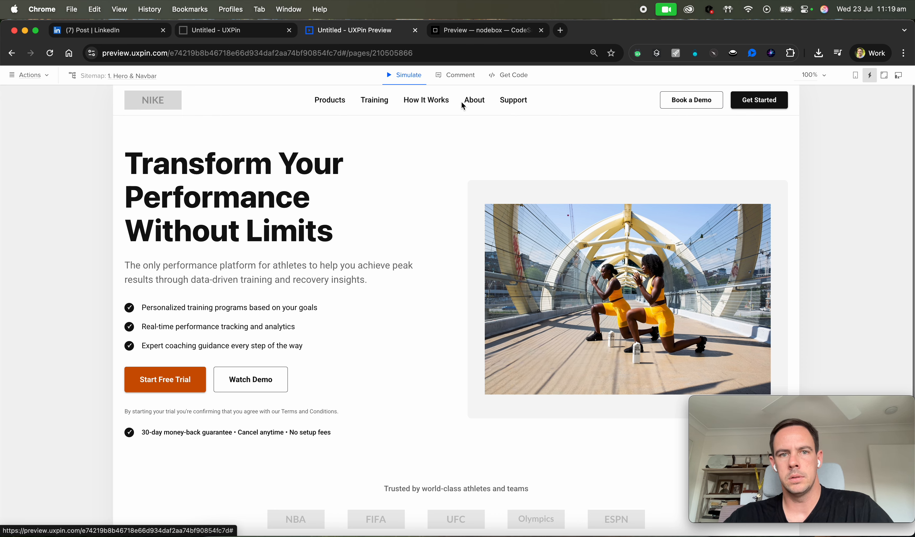
{"action": "scroll", "coordinate": [355, 290], "scroll_direction": "down", "scroll_amount": 1}
{"action": "left_click", "coordinate": [238, 364]}
{"action": "left_click", "coordinate": [171, 364]}
{"action": "scroll", "coordinate": [254, 322], "scroll_direction": "up", "scroll_amount": 1}
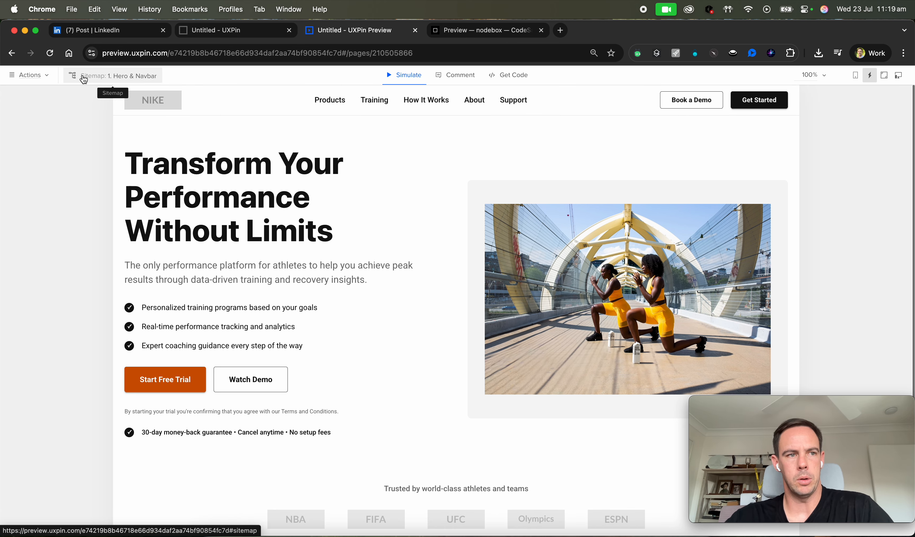
Close the CodeSandbox tab.
{"action": "left_click", "coordinate": [97, 33]}
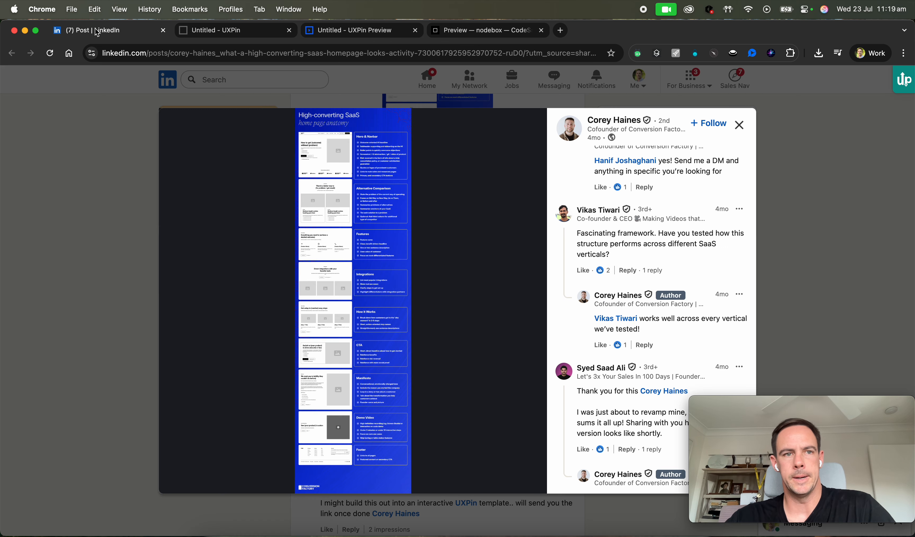
{"action": "left_click", "coordinate": [486, 34]}
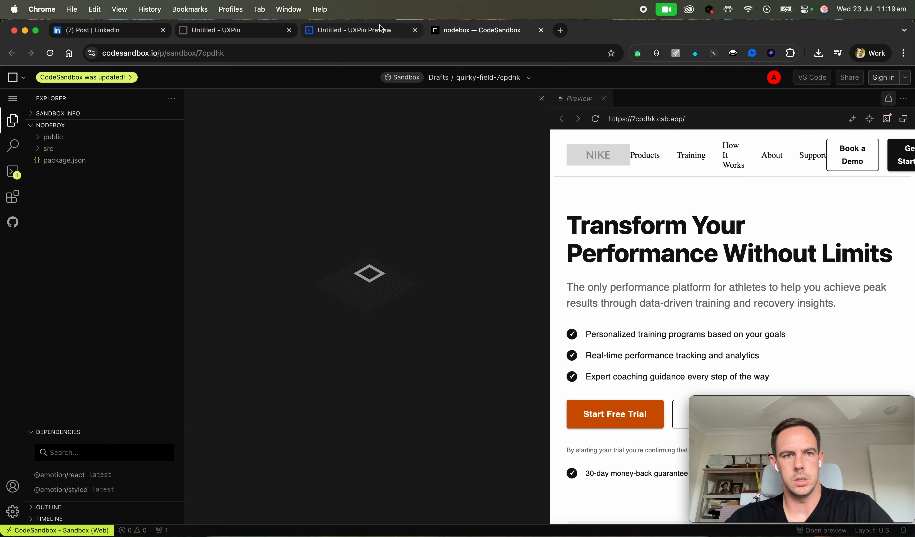
{"action": "key", "text": "super+w"}
{"action": "left_click", "coordinate": [470, 84]}
{"action": "left_click", "coordinate": [376, 176]}
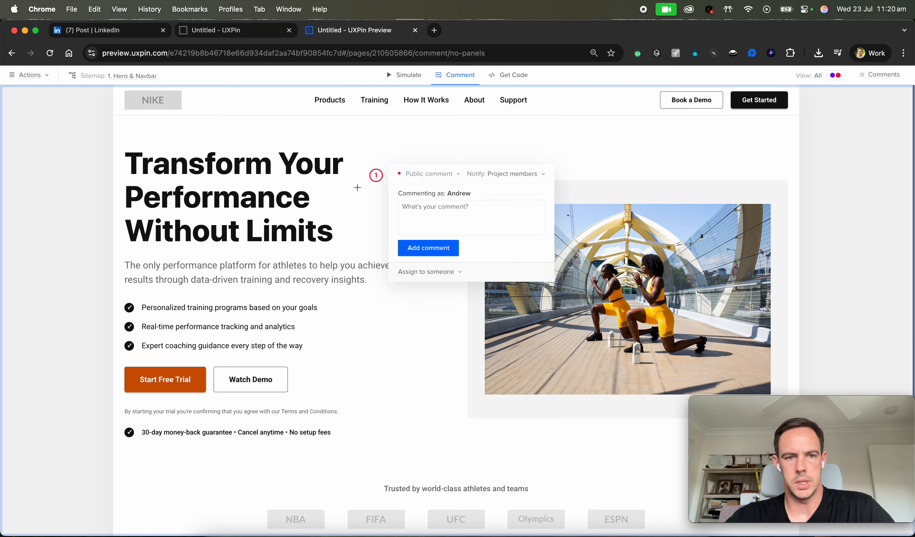
{"action": "left_click", "coordinate": [463, 225]}
{"action": "type", "text": "as"}
{"action": "key", "text": "BackSpace"}
{"action": "key", "text": "BackSpace"}
{"action": "type", "text": "c"}
{"action": "key", "text": "super+a"}
{"action": "key", "text": "BackSpace"}
{"action": "left_click", "coordinate": [346, 235]}
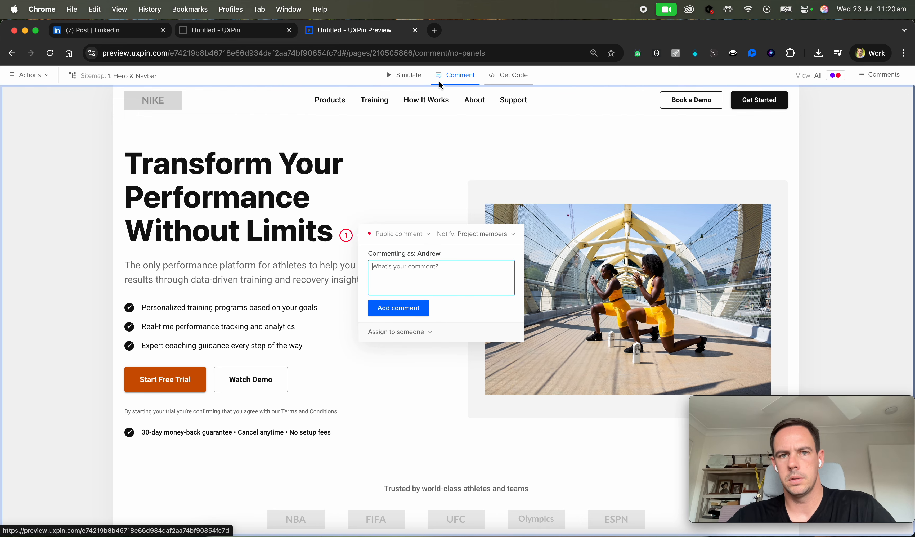
{"action": "left_click", "coordinate": [404, 75]}
{"action": "left_click", "coordinate": [386, 53]}
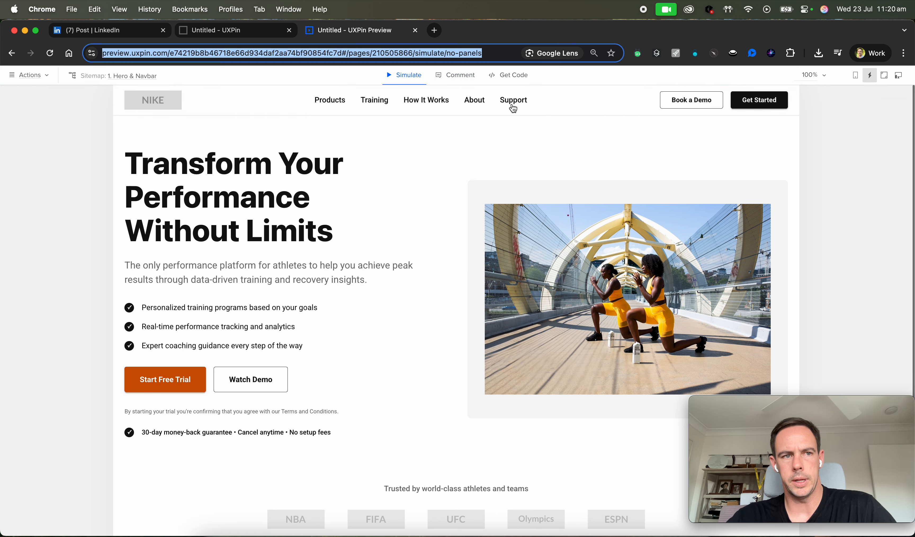
Reopen the sitemap and step through all nine section pages in Simulate mode.
{"action": "left_click", "coordinate": [103, 76]}
{"action": "left_click", "coordinate": [76, 172]}
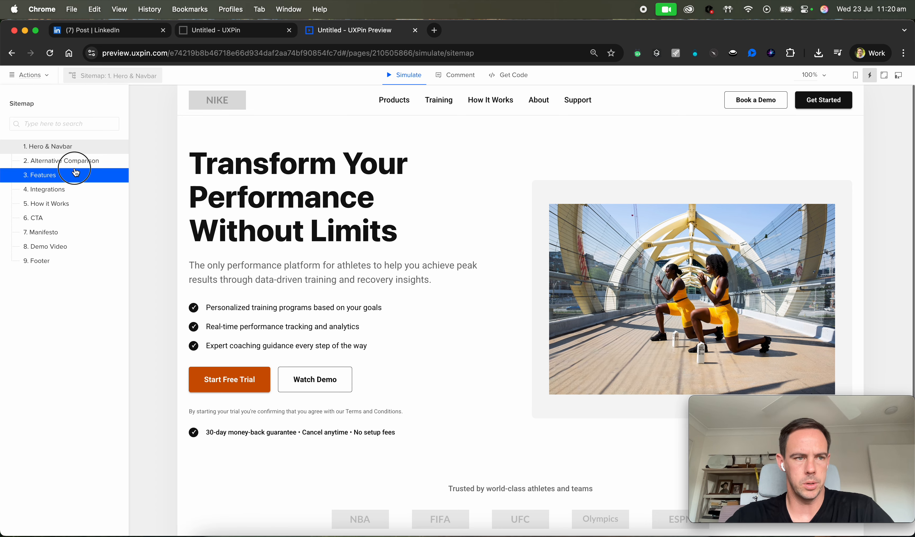
{"action": "left_click", "coordinate": [75, 151]}
{"action": "left_click", "coordinate": [68, 163]}
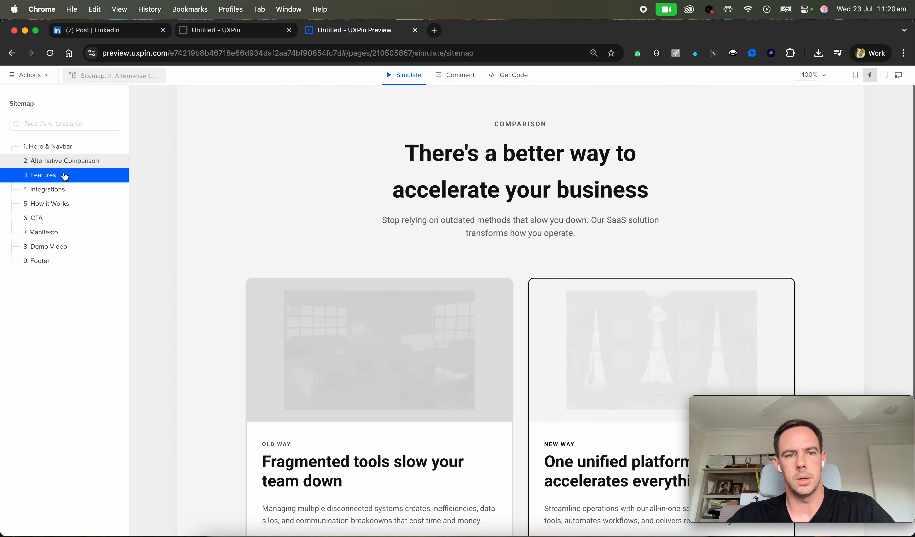
{"action": "left_click", "coordinate": [64, 189]}
{"action": "left_click", "coordinate": [64, 204]}
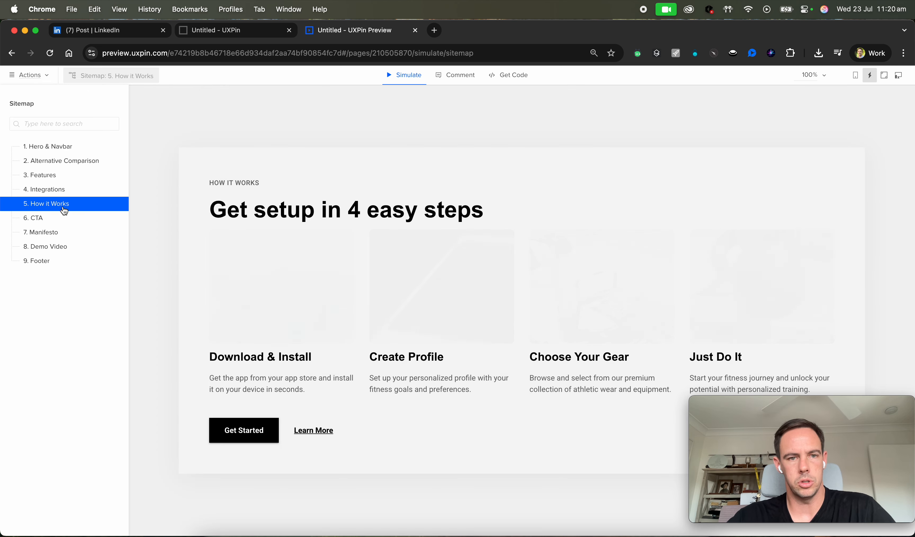
{"action": "left_click", "coordinate": [62, 218]}
{"action": "left_click", "coordinate": [61, 236]}
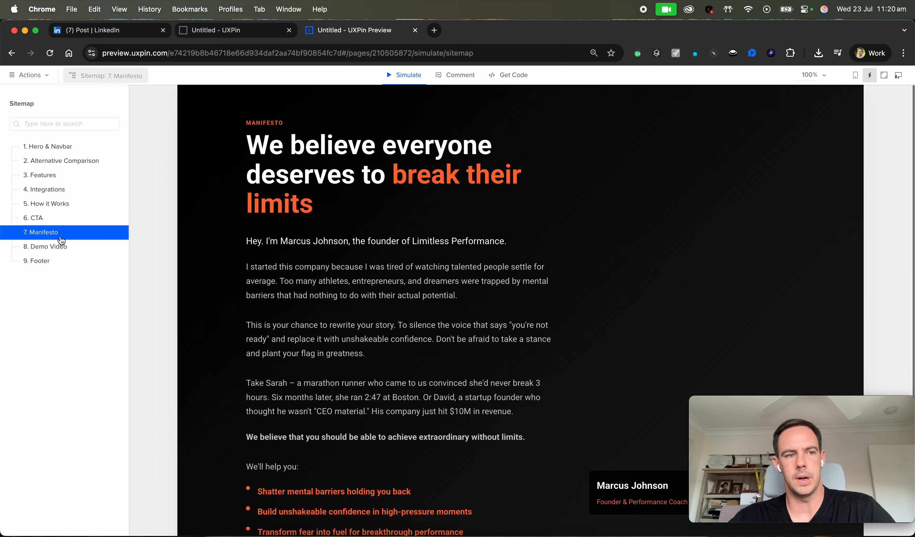
{"action": "left_click", "coordinate": [62, 247]}
{"action": "left_click", "coordinate": [55, 265]}
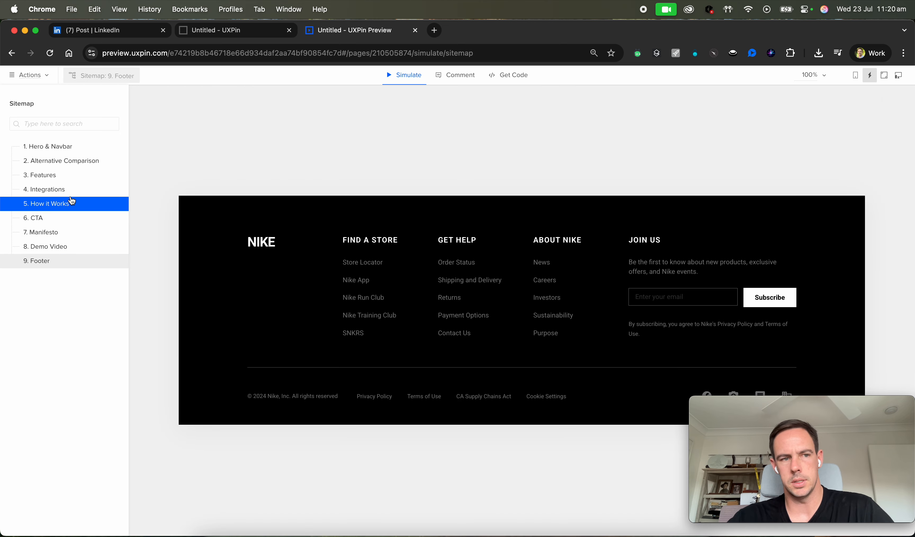
{"action": "left_click", "coordinate": [82, 151]}
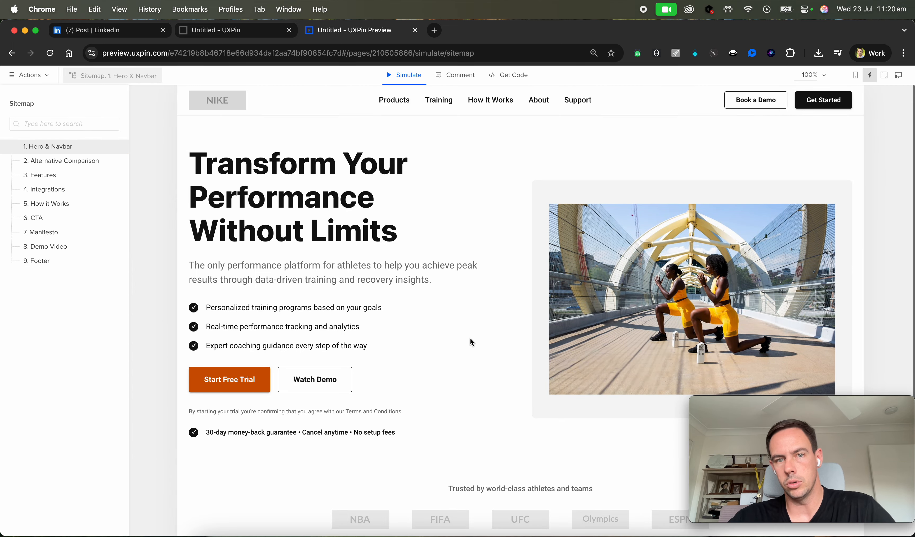
Compare the hero page against the high-converting SaaS homepage anatomy in the LinkedIn post.
{"action": "left_click", "coordinate": [126, 35]}
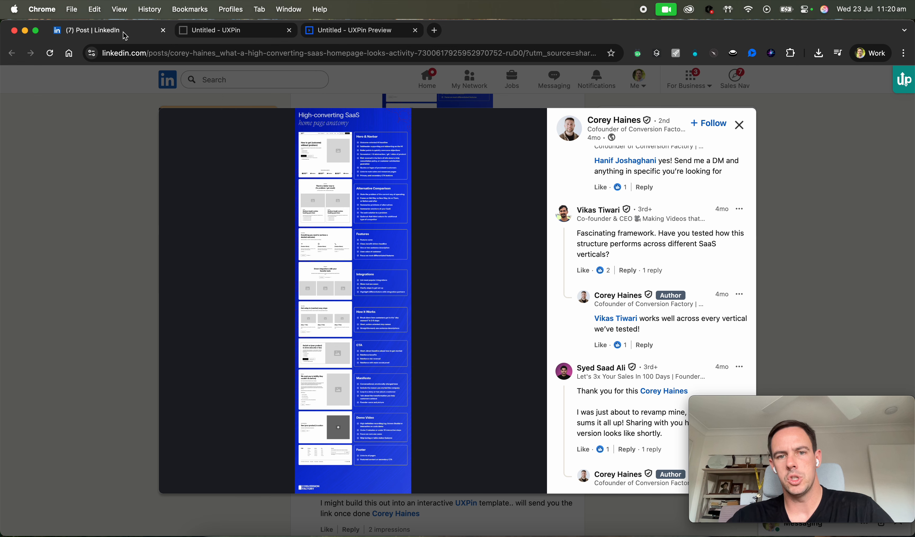
{"action": "left_click", "coordinate": [358, 28]}
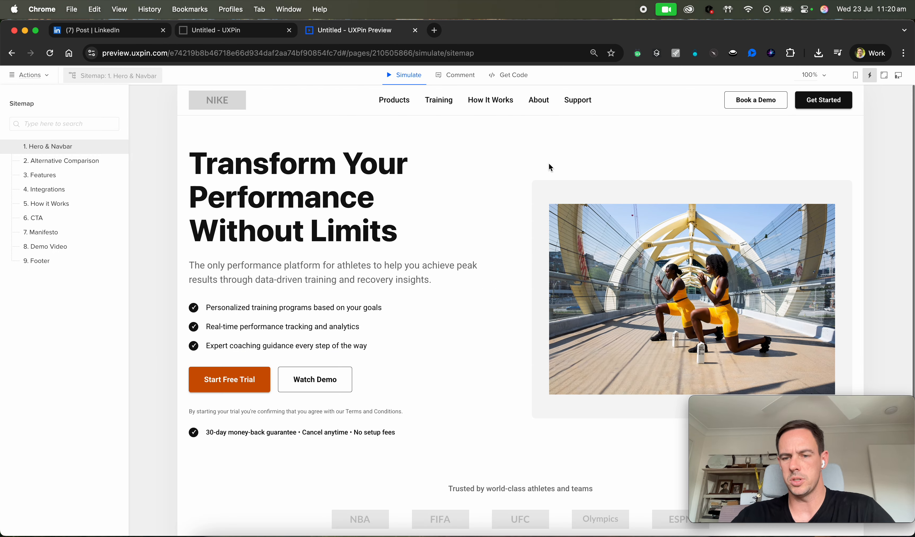
{"action": "scroll", "coordinate": [423, 255], "scroll_direction": "down", "scroll_amount": 1}
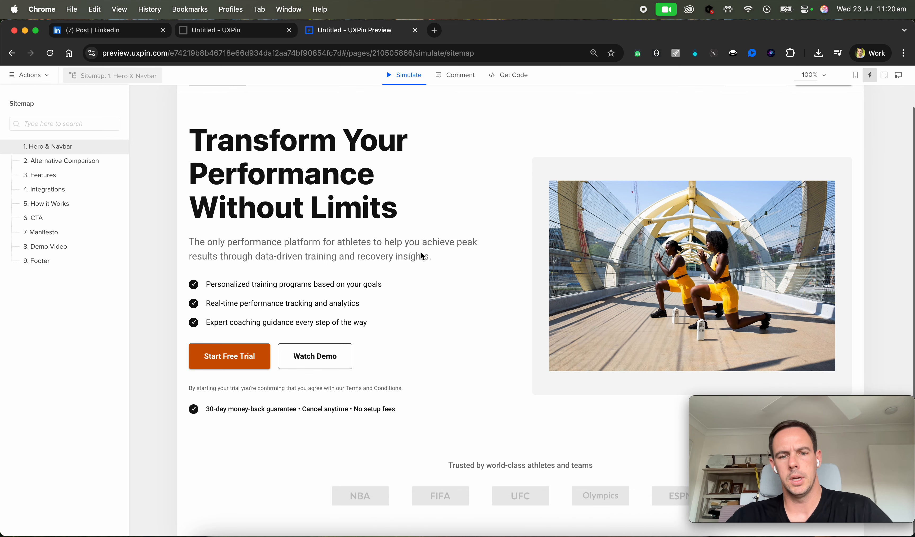